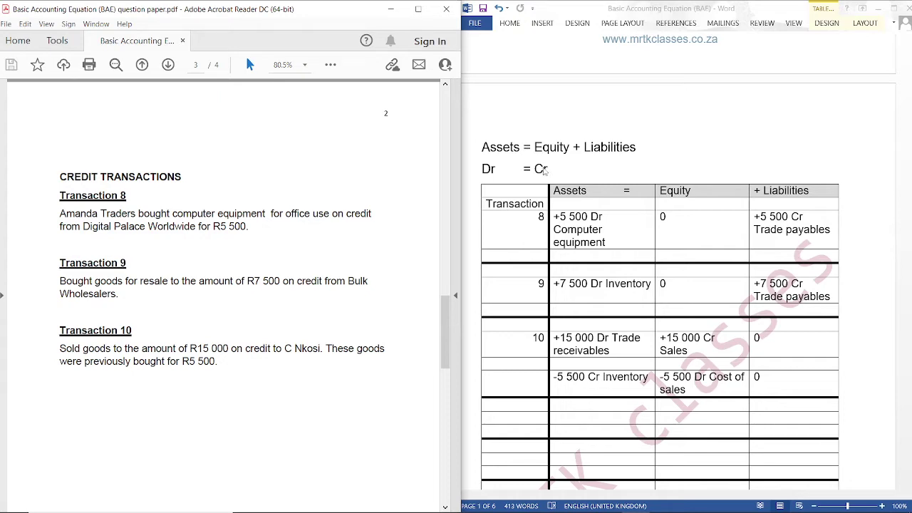
Number the first blank entry row below transaction 10 as 11 in the accounting equation table
{"action": "scroll", "coordinate": [275, 255], "scroll_direction": "up", "scroll_amount": 10}
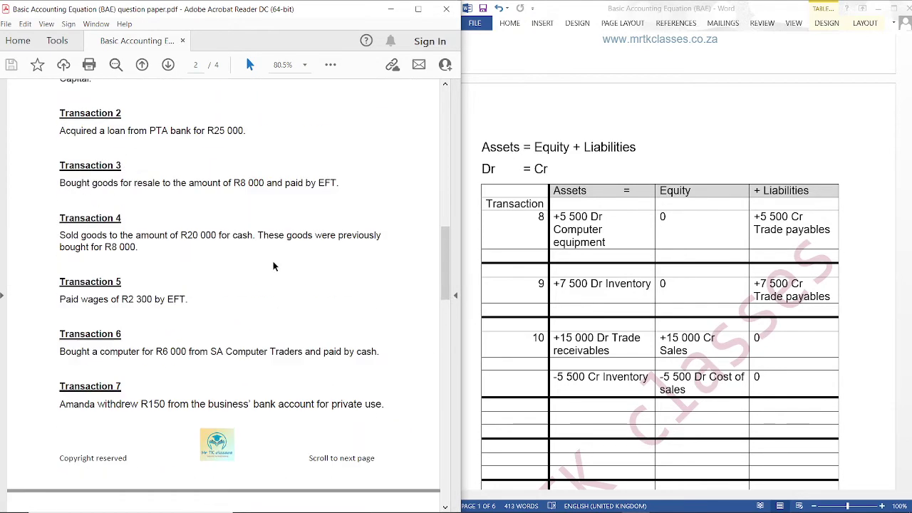
{"action": "scroll", "coordinate": [272, 263], "scroll_direction": "down", "scroll_amount": 1}
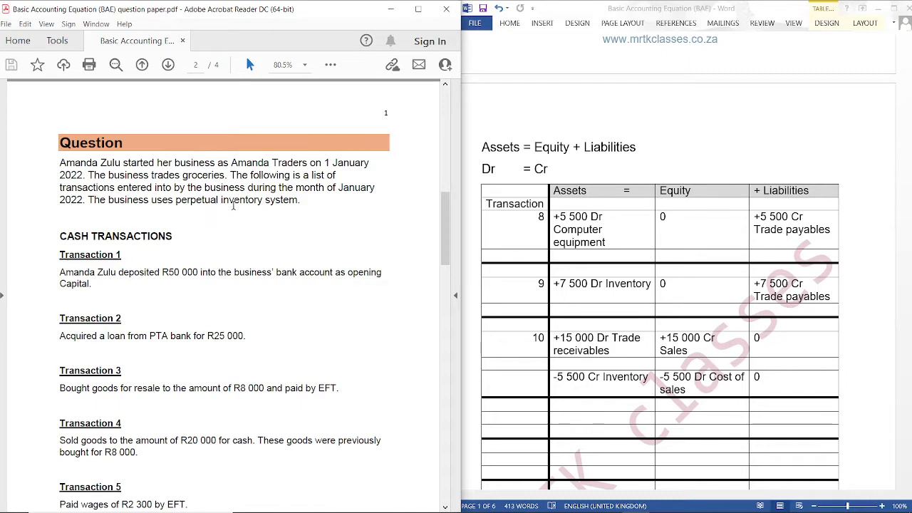
{"action": "scroll", "coordinate": [235, 214], "scroll_direction": "down", "scroll_amount": 10}
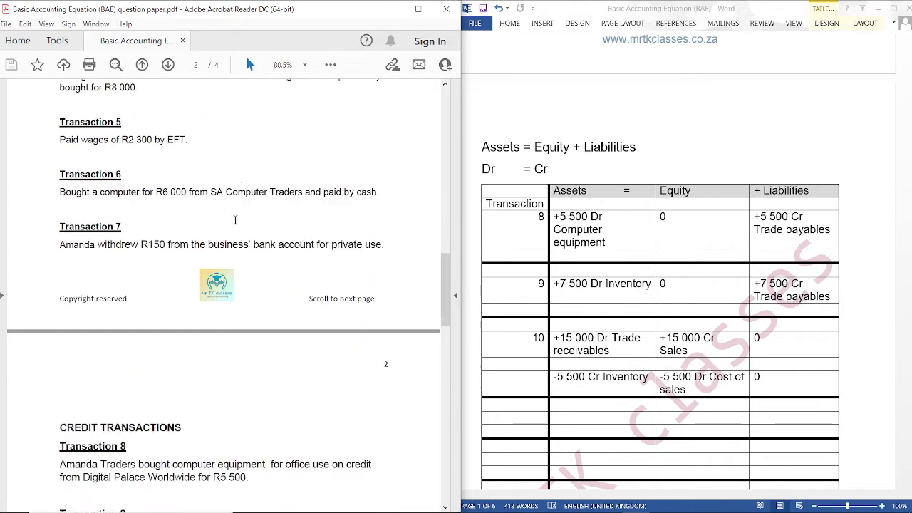
{"action": "scroll", "coordinate": [228, 234], "scroll_direction": "down", "scroll_amount": 10}
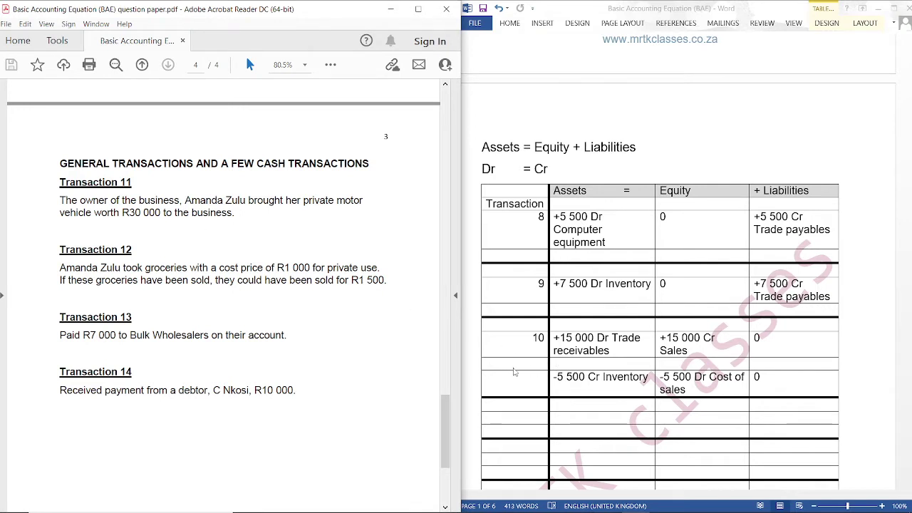
{"action": "scroll", "coordinate": [514, 371], "scroll_direction": "down", "scroll_amount": 2}
{"action": "left_click", "coordinate": [539, 362]}
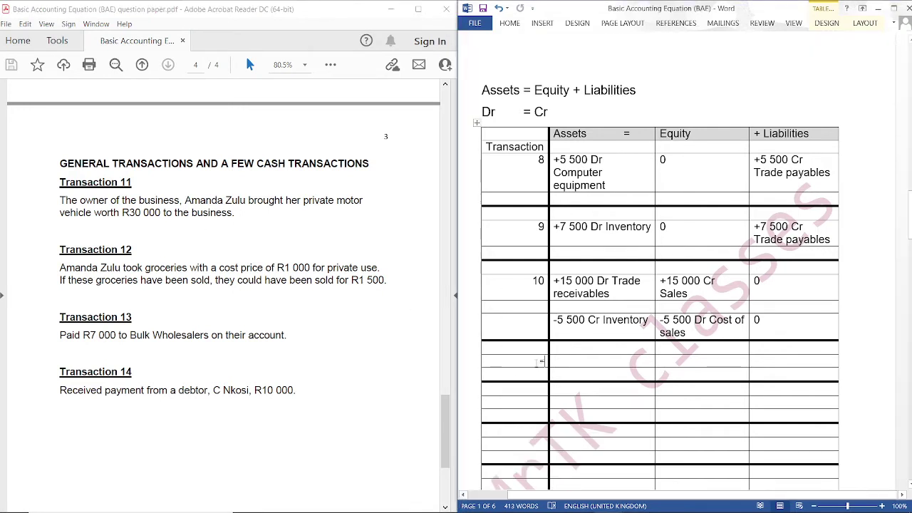
{"action": "type", "text": "11"}
Enter "+30 000 Dr Motor vehicles" as the Assets effect of transaction 11
{"action": "left_click", "coordinate": [584, 364]}
{"action": "type", "text": "+30 0"}
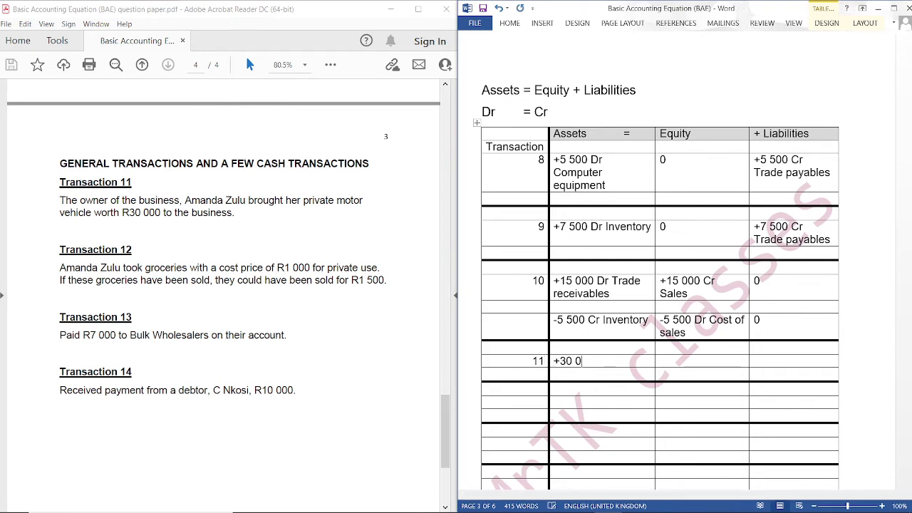
{"action": "type", "text": "00"}
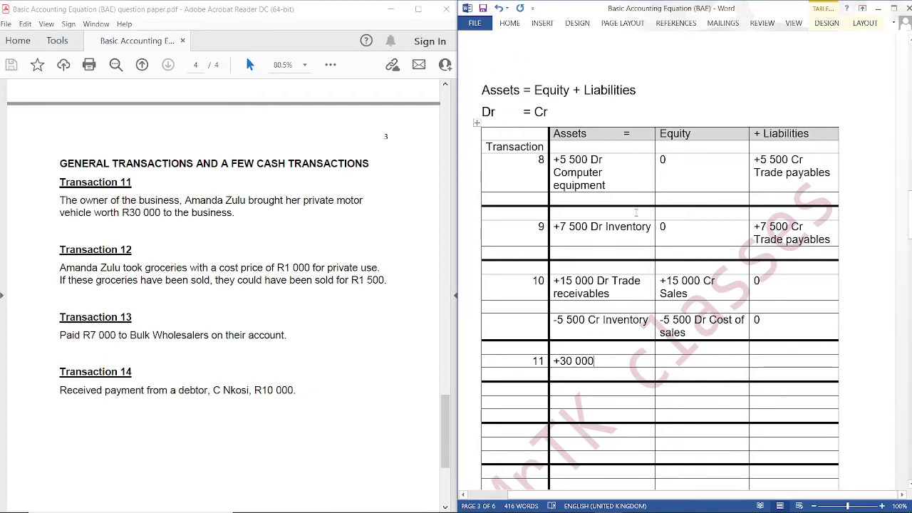
{"action": "type", "text": "Dr M"}
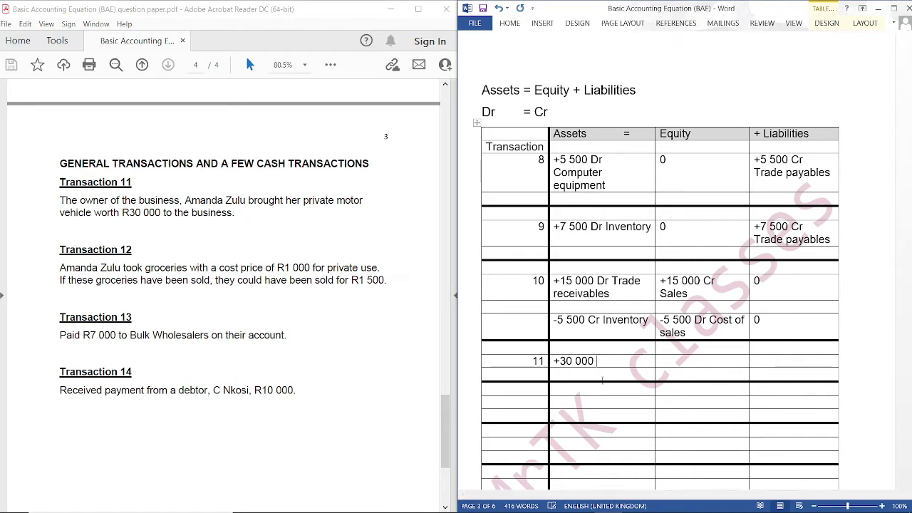
{"action": "type", "text": "otor ve"}
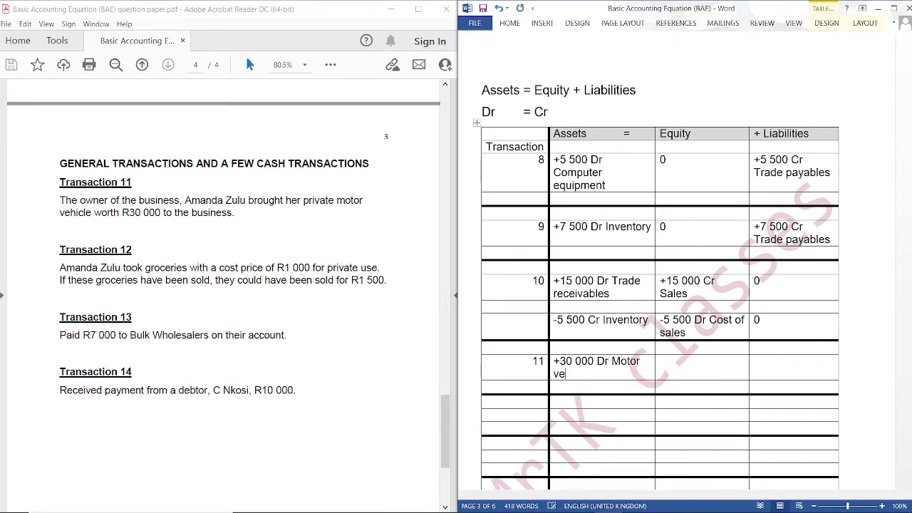
{"action": "type", "text": "hicles"}
Complete transaction 11 with "+30 000 Cr Capital" under Equity and 0 under Liabilities
{"action": "left_click", "coordinate": [678, 364]}
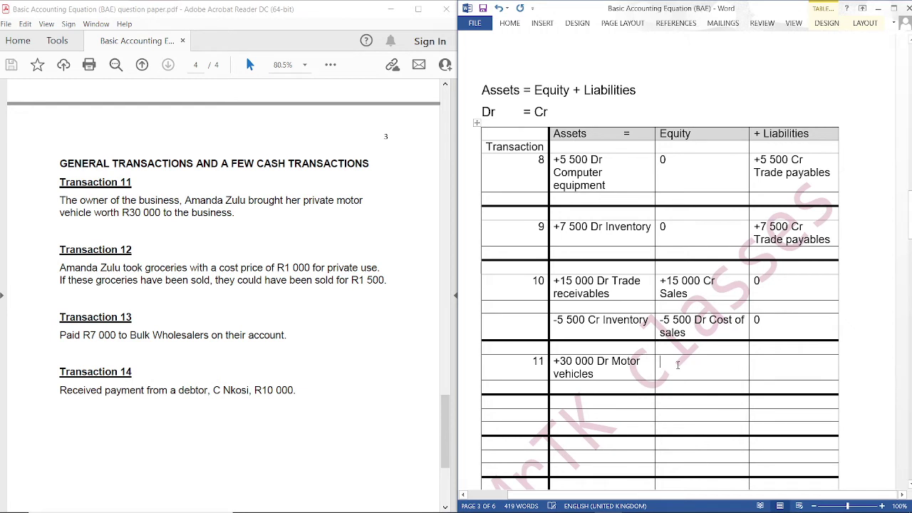
{"action": "type", "text": "+"}
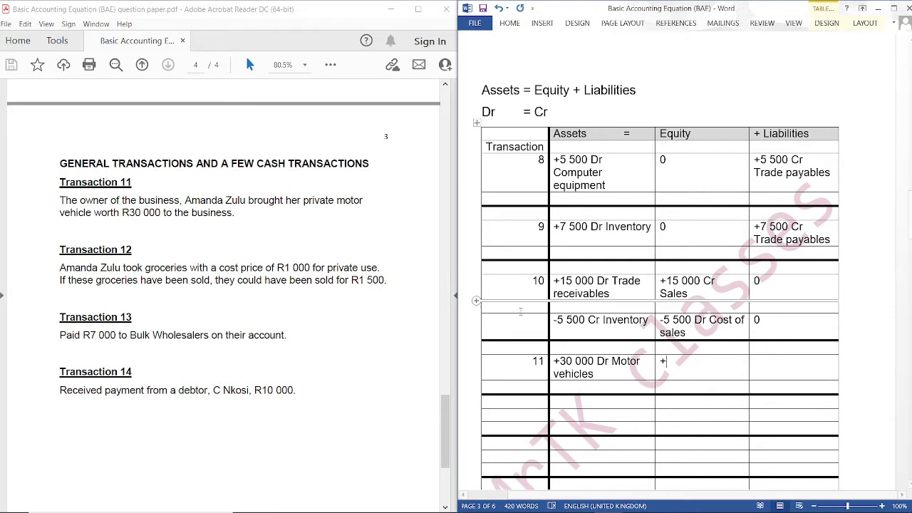
{"action": "type", "text": "30 000"}
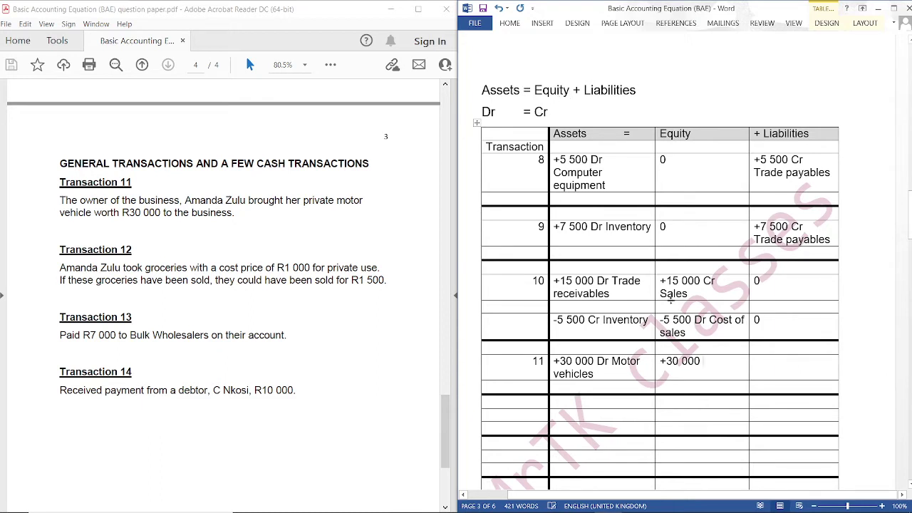
{"action": "type", "text": "Cr"}
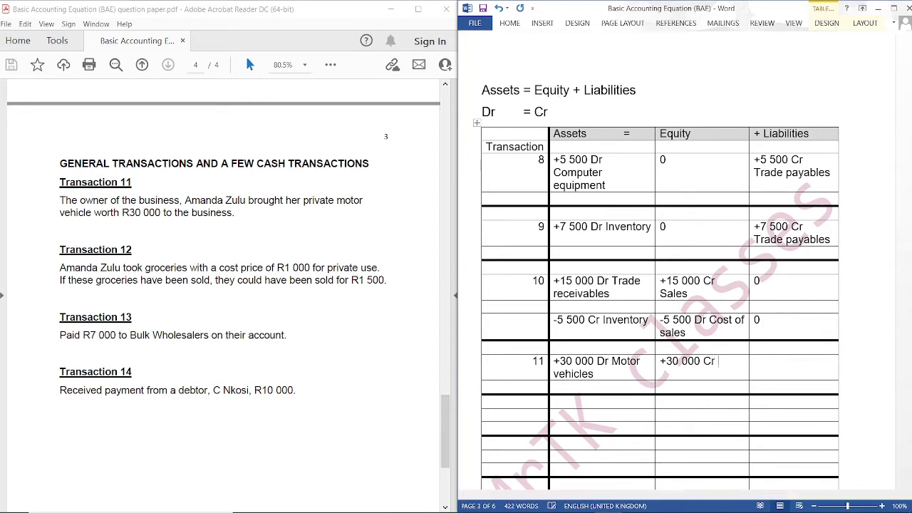
{"action": "type", "text": " C"}
{"action": "type", "text": "apital"}
{"action": "type", "text": "0"}
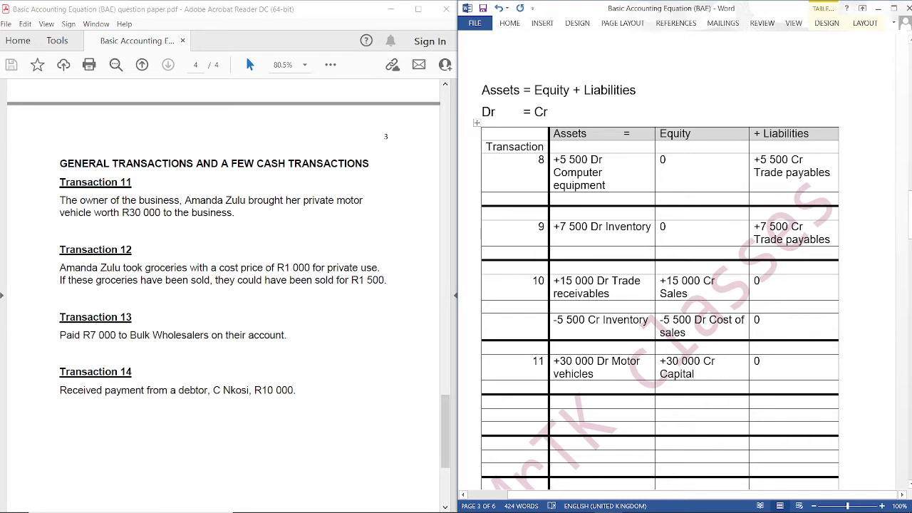
Number the next entry 12 and enter "-1 000 Cr Inventory" as its Assets effect
{"action": "type", "text": "12"}
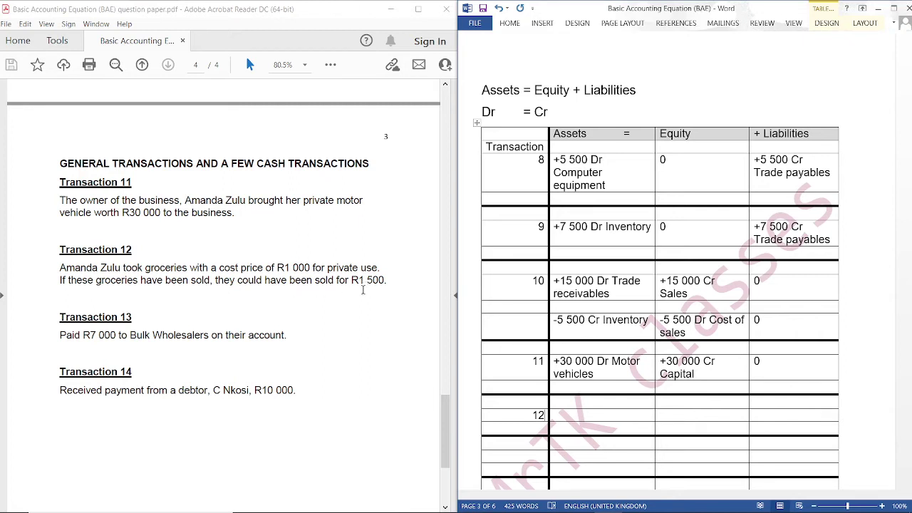
{"action": "scroll", "coordinate": [318, 349], "scroll_direction": "up", "scroll_amount": 10}
{"action": "scroll", "coordinate": [318, 359], "scroll_direction": "up", "scroll_amount": 10}
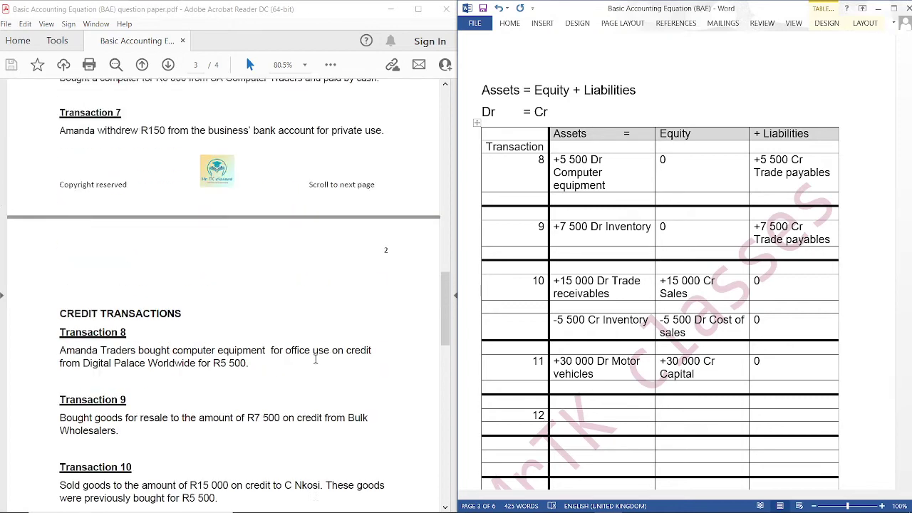
{"action": "scroll", "coordinate": [317, 363], "scroll_direction": "up", "scroll_amount": 3}
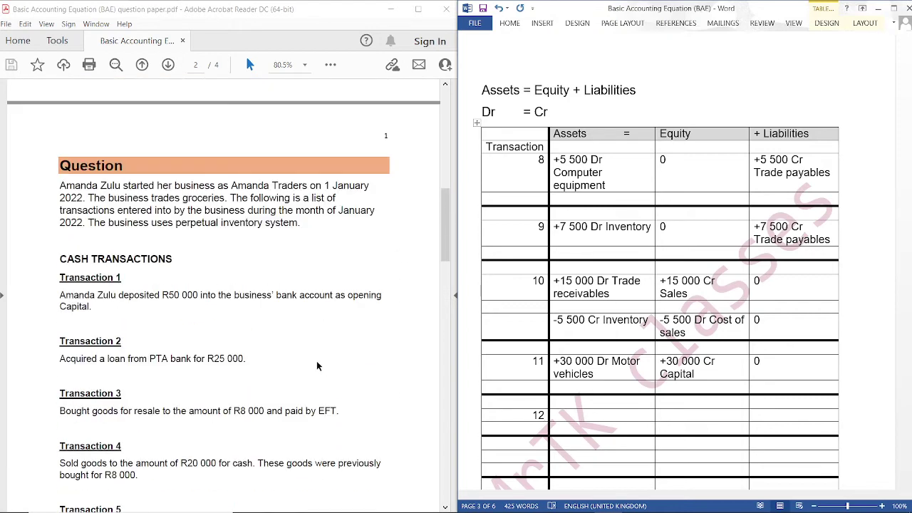
{"action": "scroll", "coordinate": [297, 333], "scroll_direction": "down", "scroll_amount": 1}
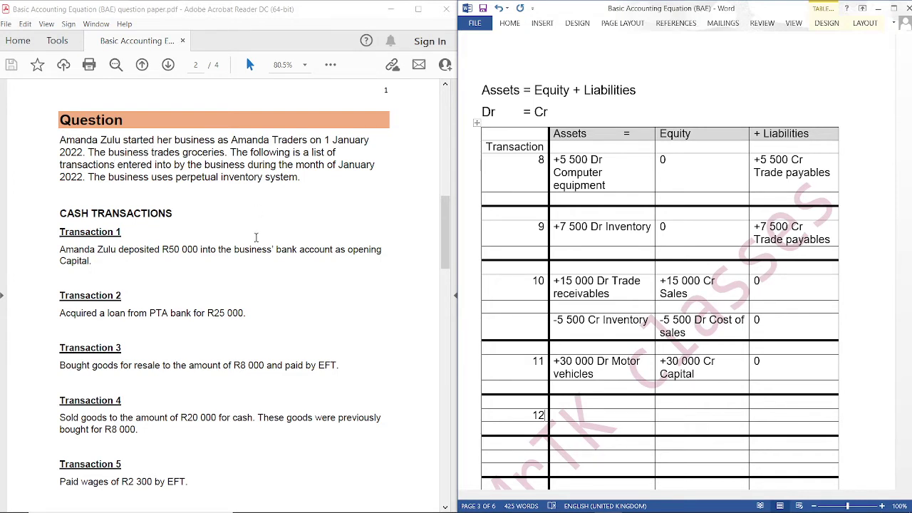
{"action": "scroll", "coordinate": [257, 289], "scroll_direction": "down", "scroll_amount": 15}
{"action": "scroll", "coordinate": [256, 291], "scroll_direction": "down", "scroll_amount": 15}
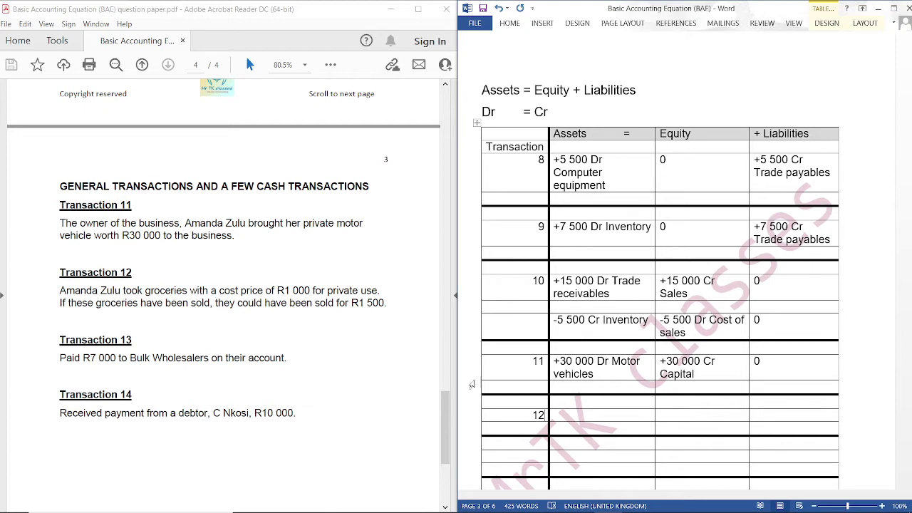
{"action": "left_click", "coordinate": [571, 413]}
{"action": "type", "text": "-1 000"}
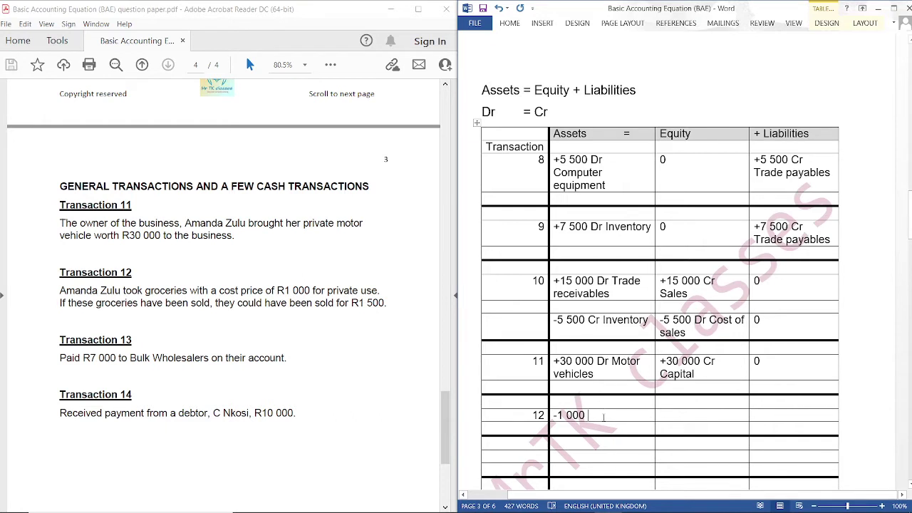
{"action": "type", "text": "Cr"}
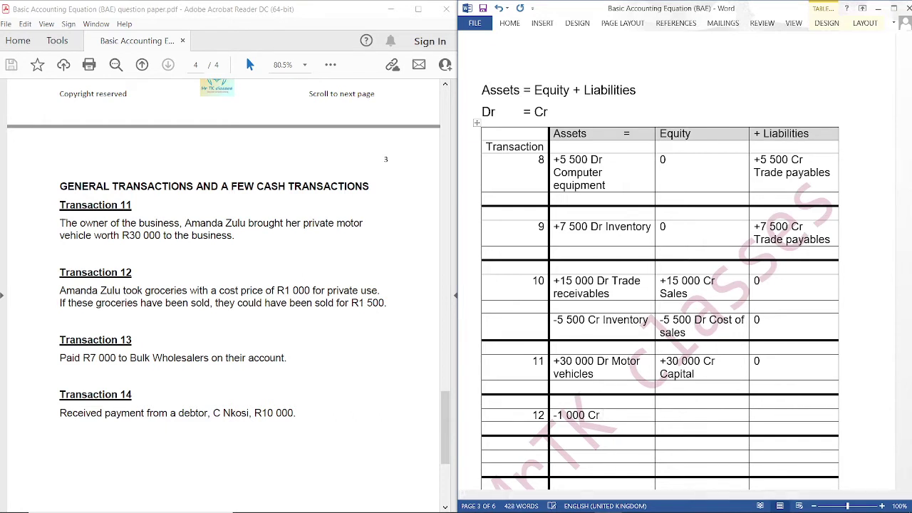
{"action": "type", "text": " Inventory"}
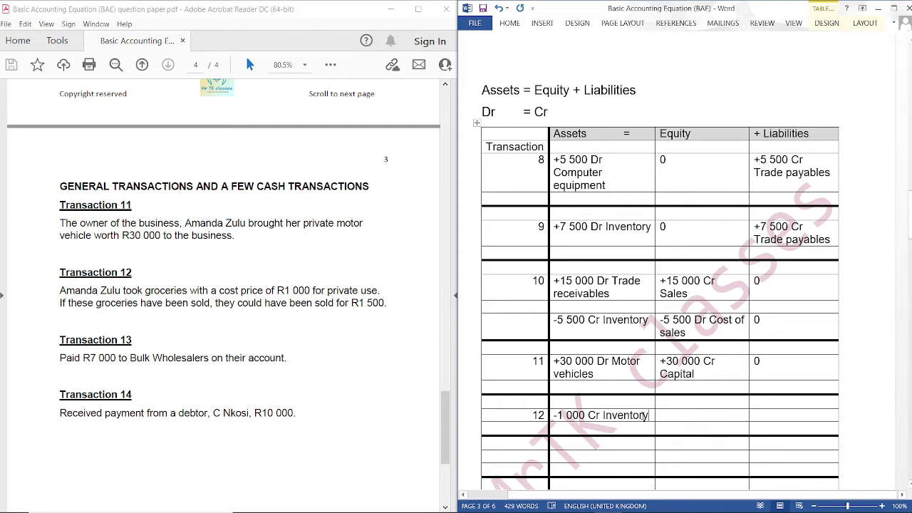
Complete transaction 12 with "-1 000 Dr Drawings" under Equity and 0 under Liabilities
{"action": "left_click", "coordinate": [665, 415]}
{"action": "type", "text": "-"}
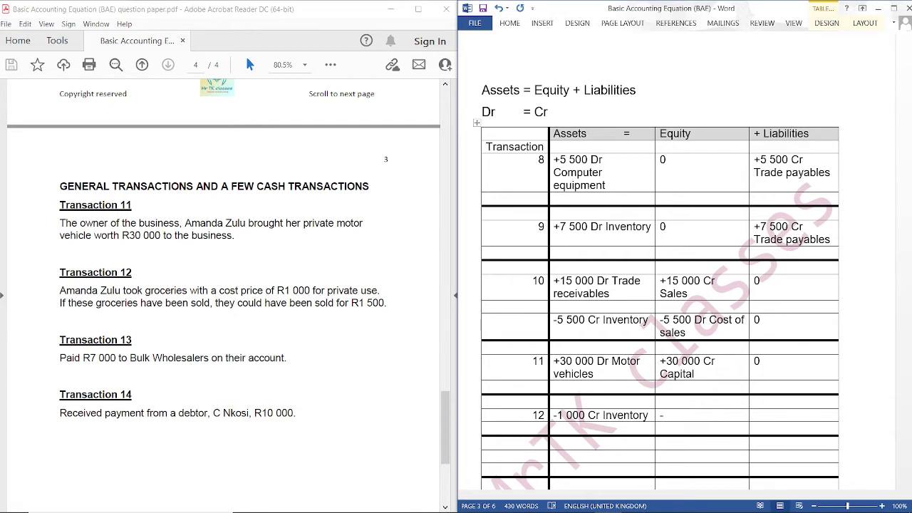
{"action": "type", "text": "000"}
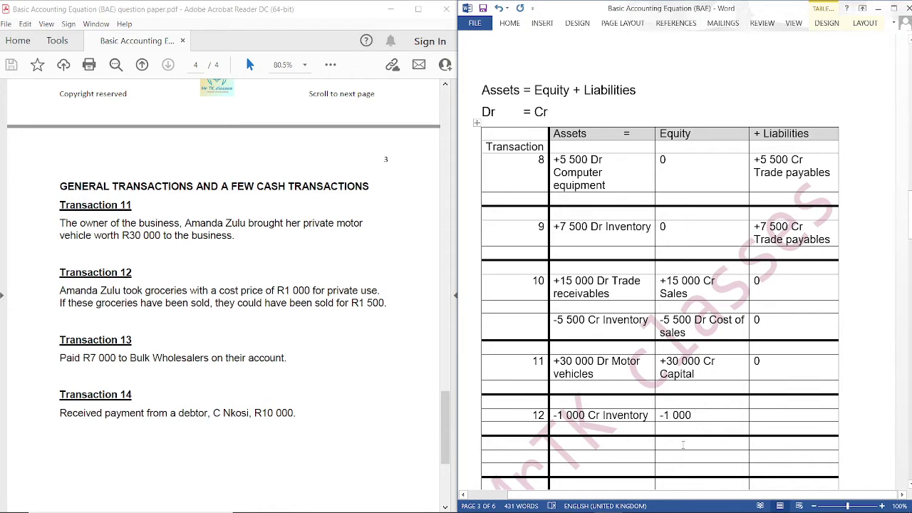
{"action": "type", "text": "Dr"}
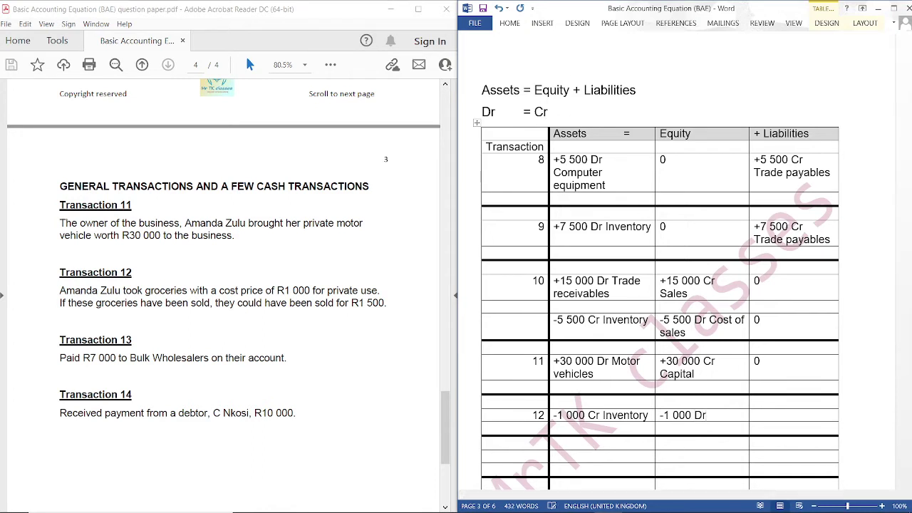
{"action": "type", "text": " Drawings"}
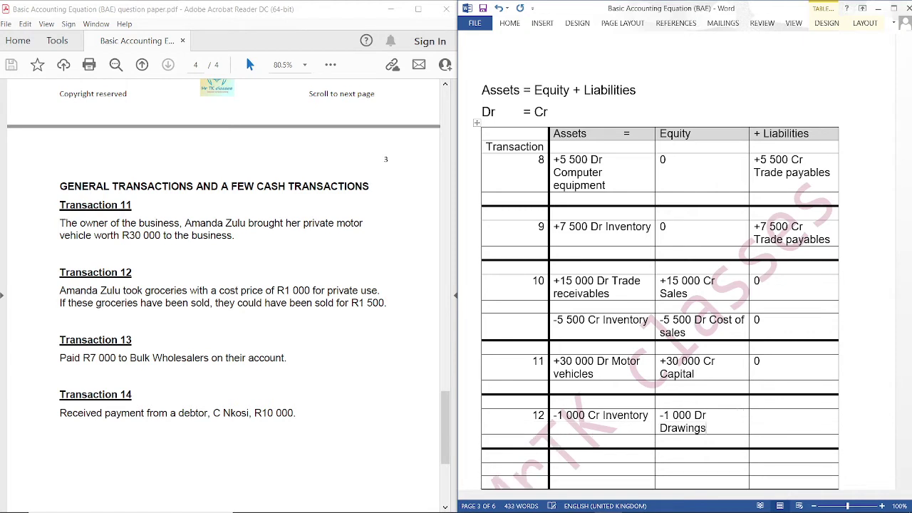
{"action": "left_click", "coordinate": [766, 425]}
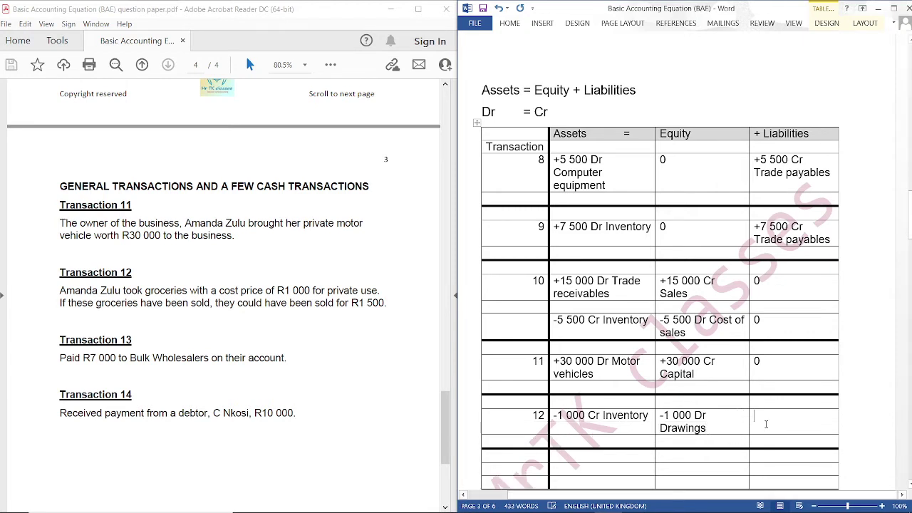
{"action": "type", "text": "0"}
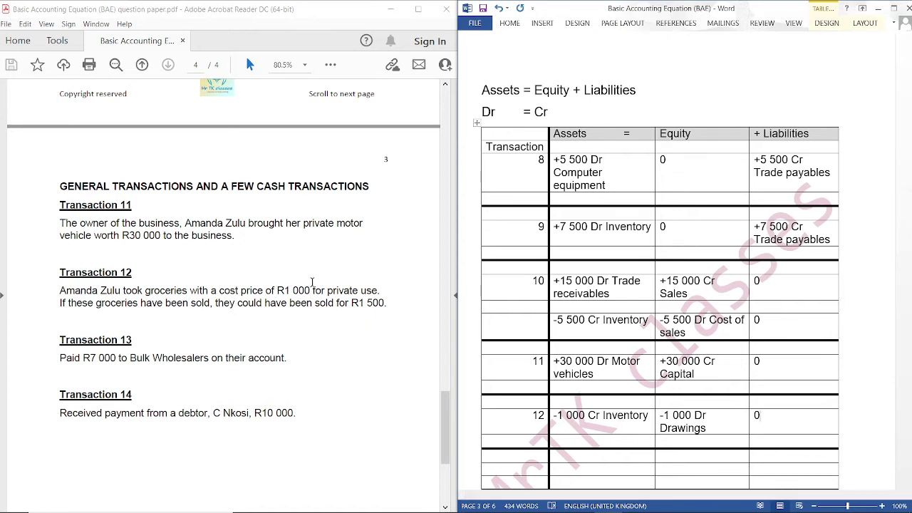
Number the next entry 13 and check the earlier credit transactions in the question paper for the Bulk Wholesalers purchase
{"action": "scroll", "coordinate": [531, 330], "scroll_direction": "down", "scroll_amount": 3}
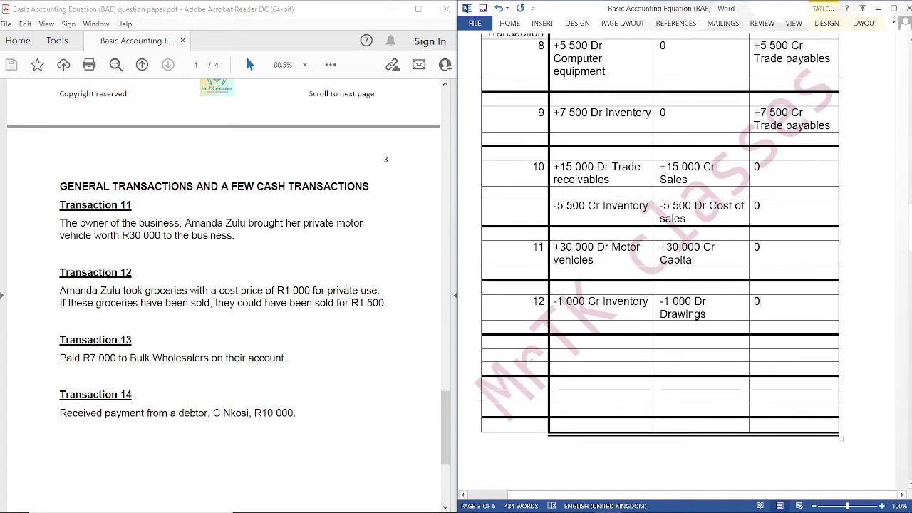
{"action": "left_click", "coordinate": [531, 356]}
{"action": "type", "text": "13"}
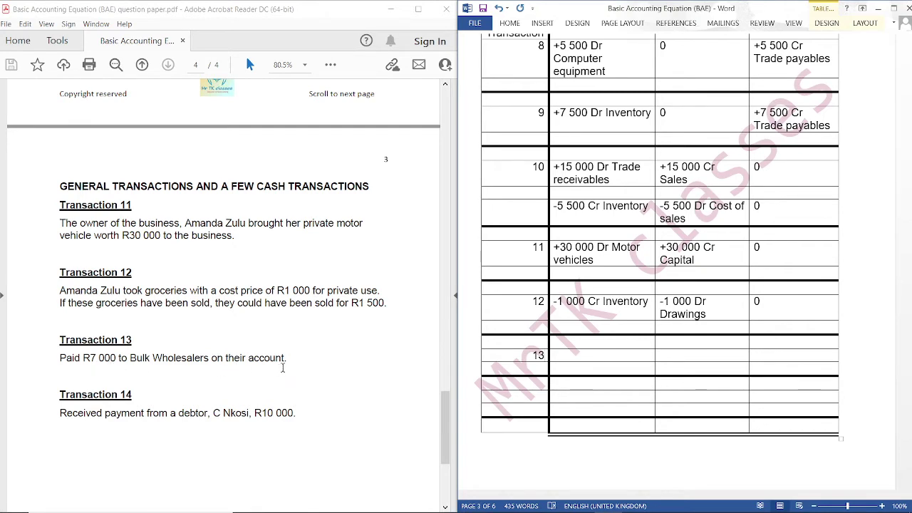
{"action": "scroll", "coordinate": [363, 399], "scroll_direction": "up", "scroll_amount": 10}
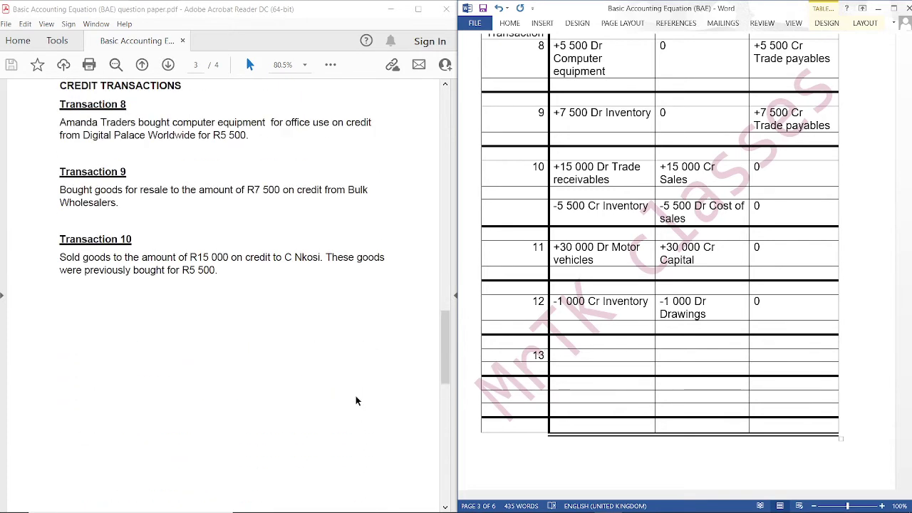
{"action": "scroll", "coordinate": [357, 401], "scroll_direction": "up", "scroll_amount": 3}
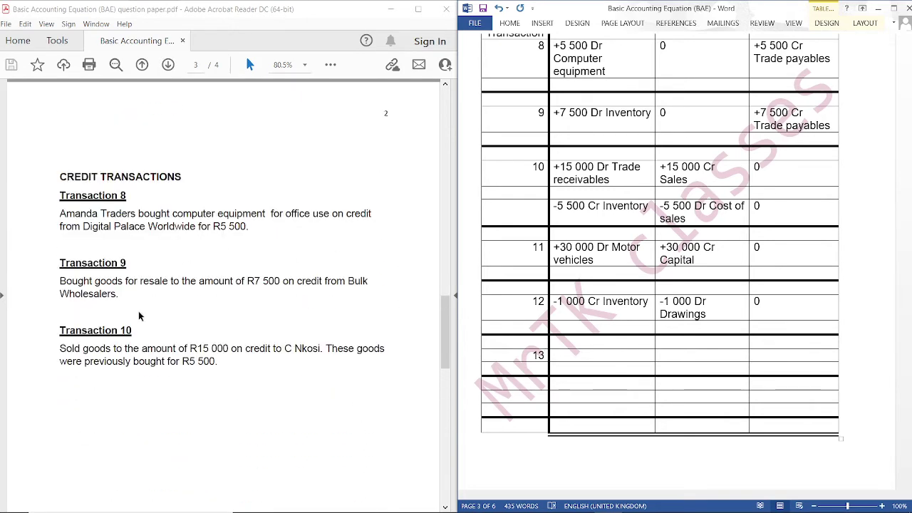
{"action": "scroll", "coordinate": [257, 298], "scroll_direction": "down", "scroll_amount": 15}
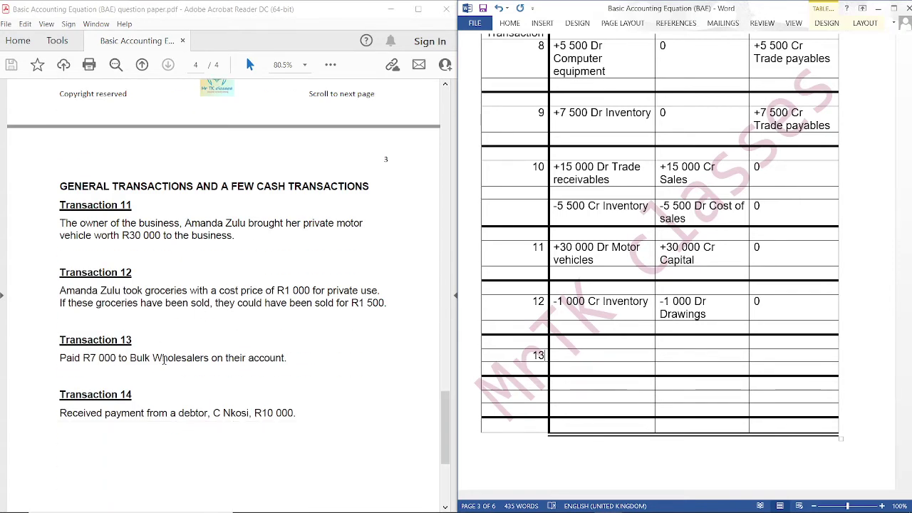
Enter "-7 000 Cr Bank" as the Assets effect of transaction 13
{"action": "left_click", "coordinate": [545, 355]}
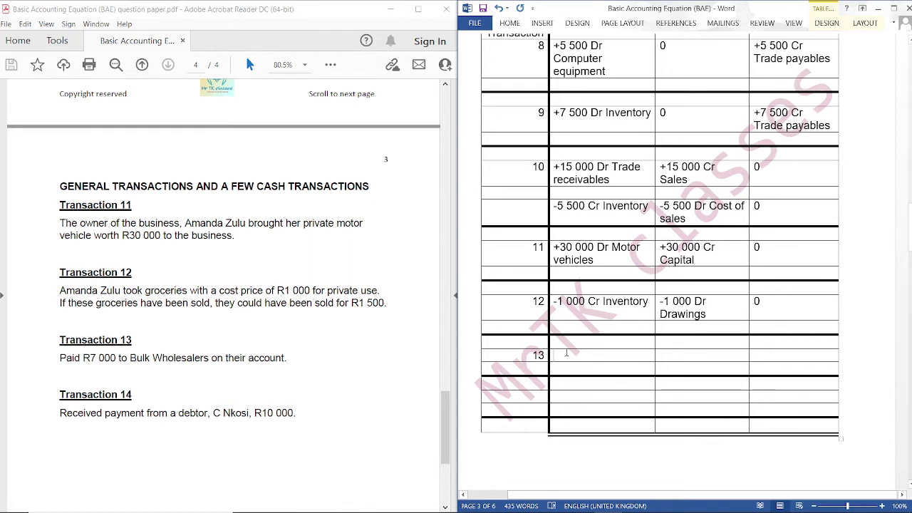
{"action": "type", "text": "7"}
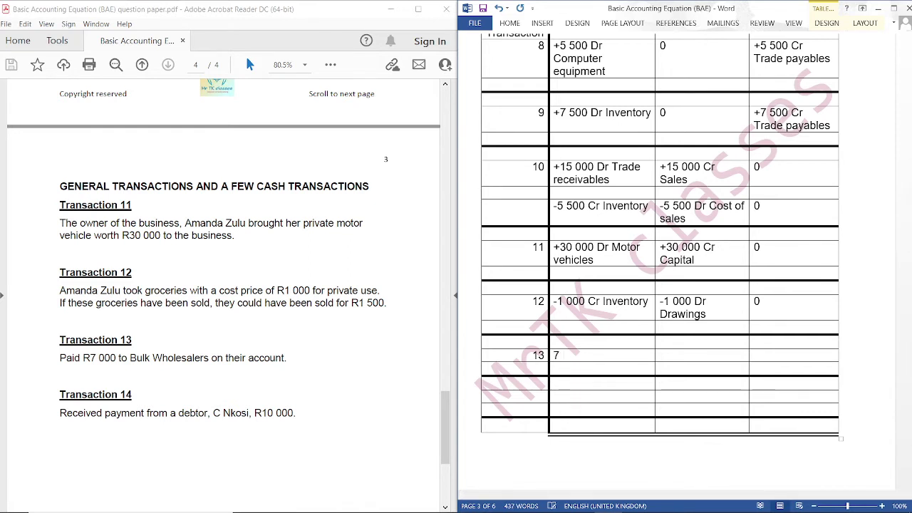
{"action": "key", "text": "BackSpace"}
{"action": "type", "text": "-7 000 Bank"}
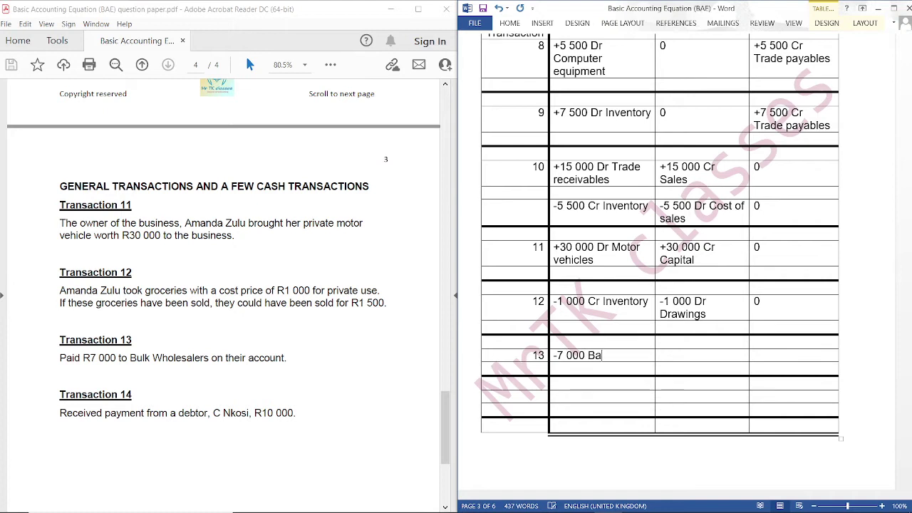
{"action": "left_click", "coordinate": [589, 355]}
{"action": "type", "text": "C"}
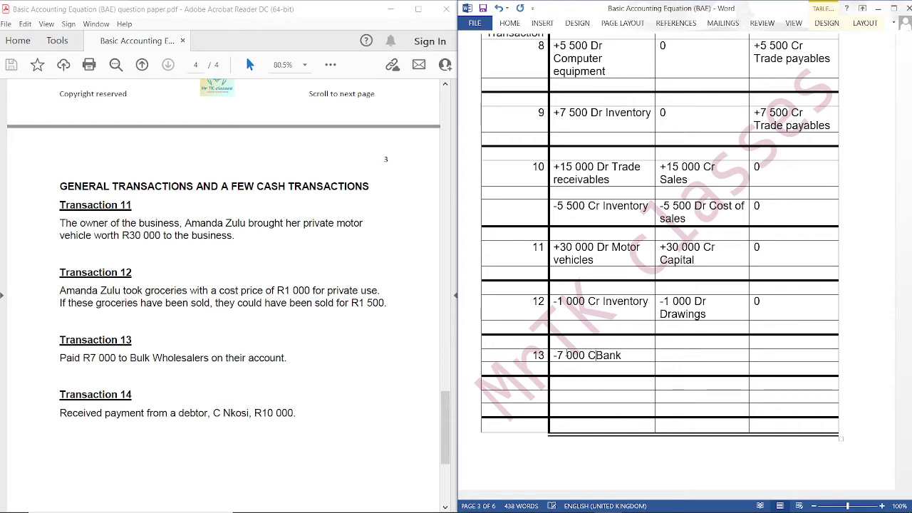
{"action": "type", "text": "r"}
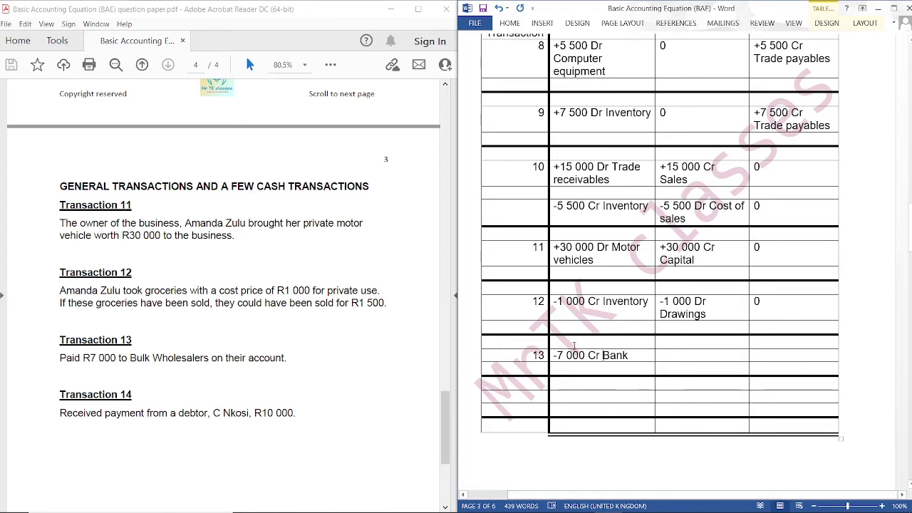
Complete transaction 13 with 0 under Equity and "-7 000 Dr Trade payables" under Liabilities
{"action": "scroll", "coordinate": [575, 339], "scroll_direction": "up", "scroll_amount": 4}
{"action": "scroll", "coordinate": [574, 338], "scroll_direction": "down", "scroll_amount": 2}
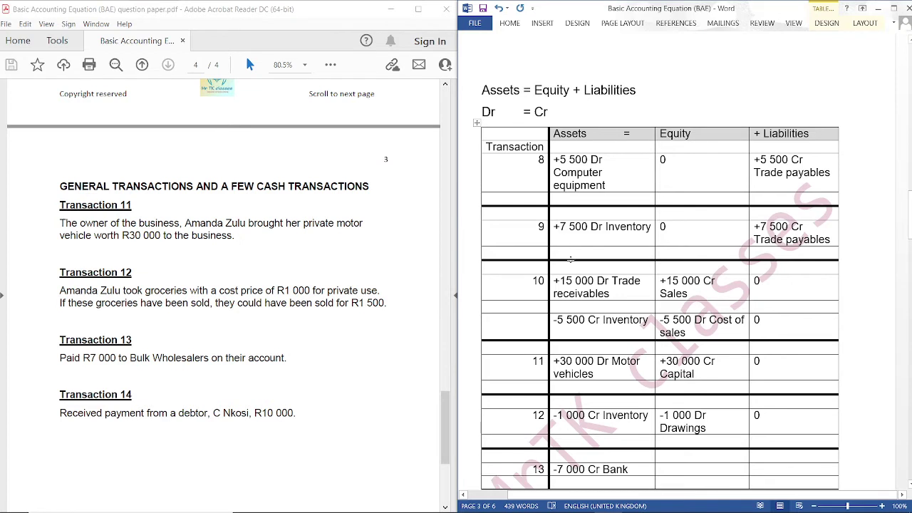
{"action": "left_click", "coordinate": [681, 466]}
{"action": "type", "text": "0"}
{"action": "type", "text": "-"}
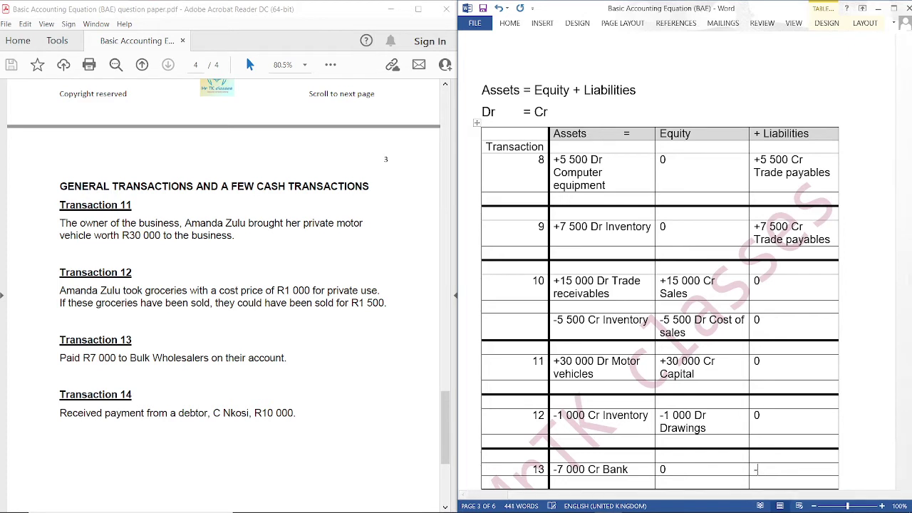
{"action": "type", "text": "7 000"}
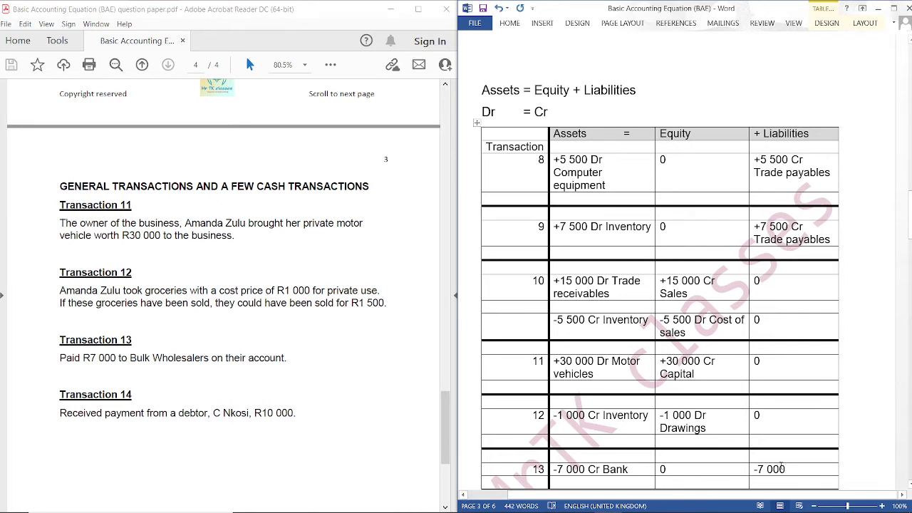
{"action": "type", "text": "Dr"}
{"action": "type", "text": "Tr"}
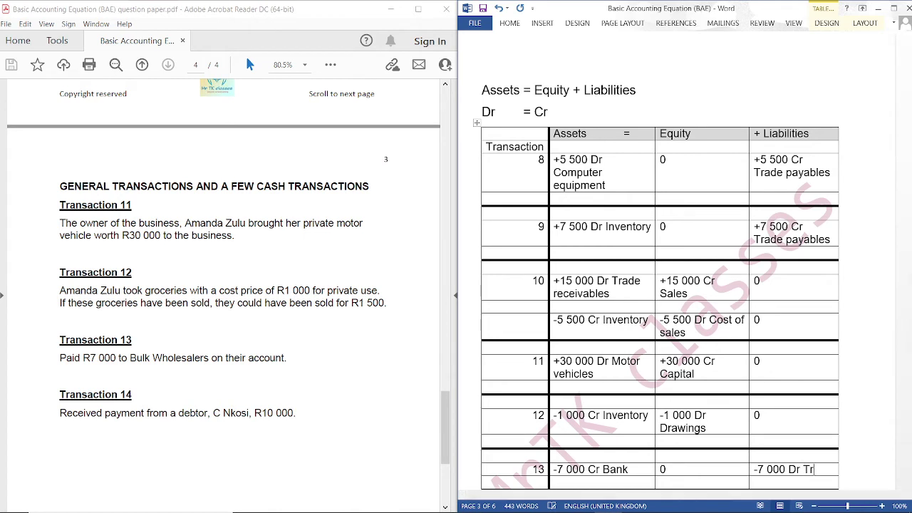
{"action": "type", "text": "ade pa"}
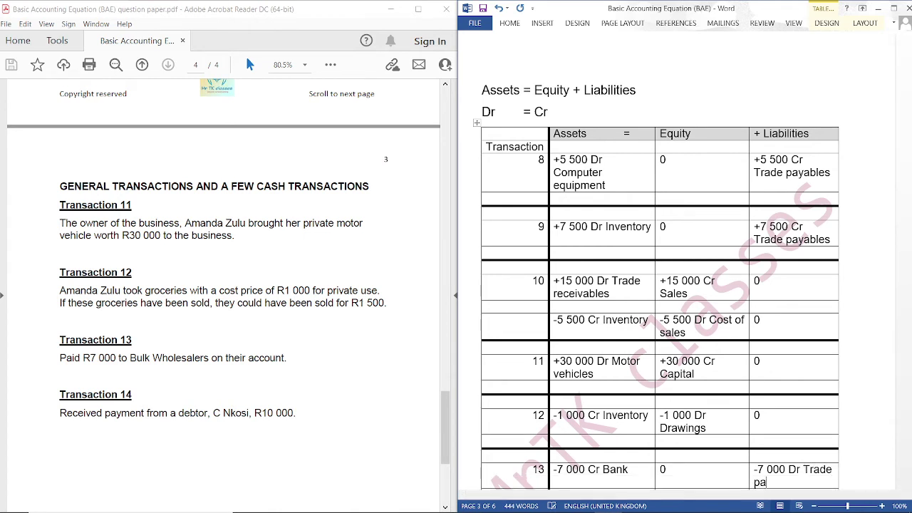
{"action": "type", "text": "yables"}
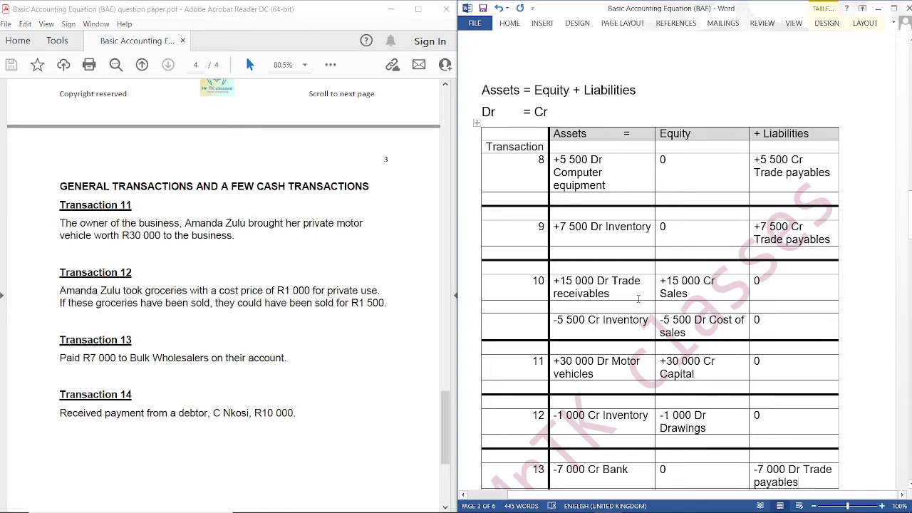
Number the next entry 14 and enter "+10 000 Dr Bank" as its first Assets effect
{"action": "scroll", "coordinate": [638, 304], "scroll_direction": "down", "scroll_amount": 5}
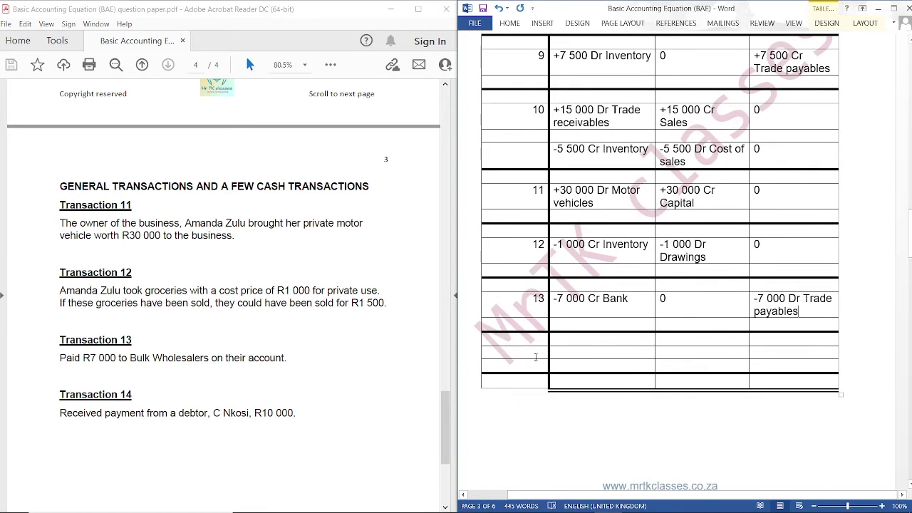
{"action": "left_click", "coordinate": [538, 356]}
{"action": "type", "text": "14"}
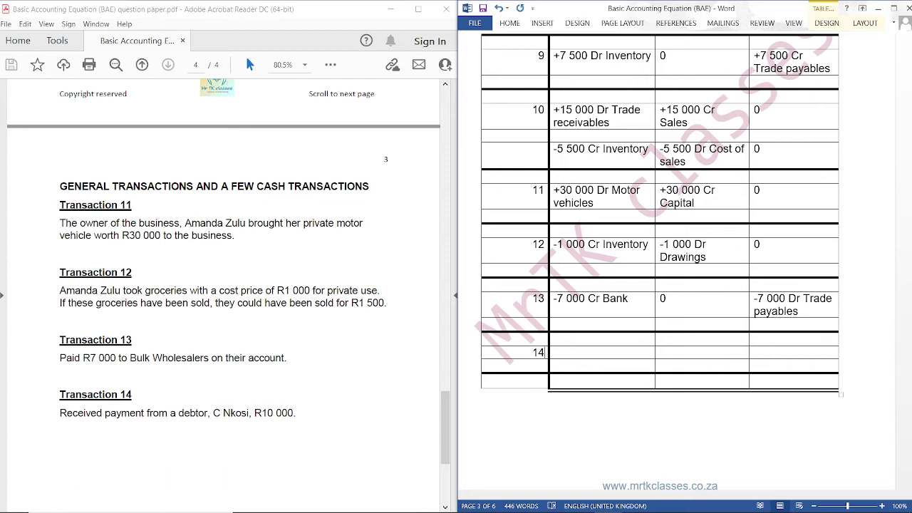
{"action": "left_click", "coordinate": [562, 355]}
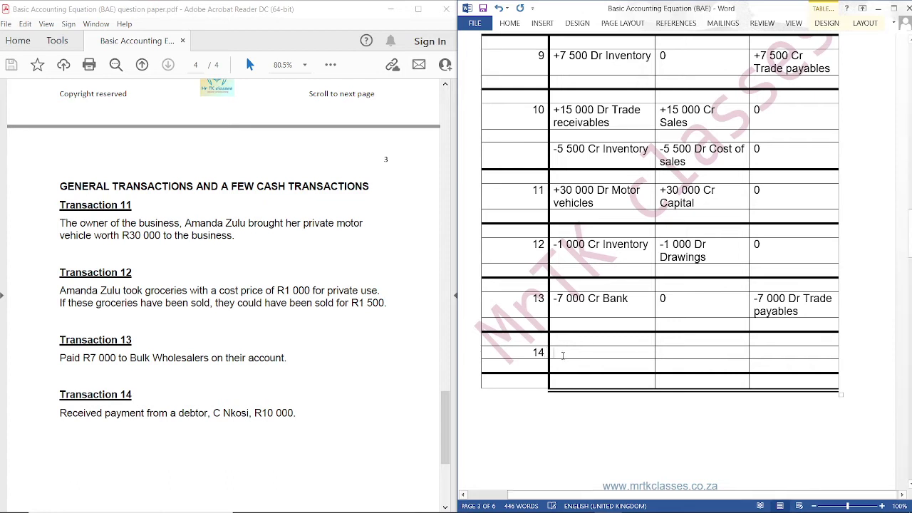
{"action": "type", "text": "+10 000"}
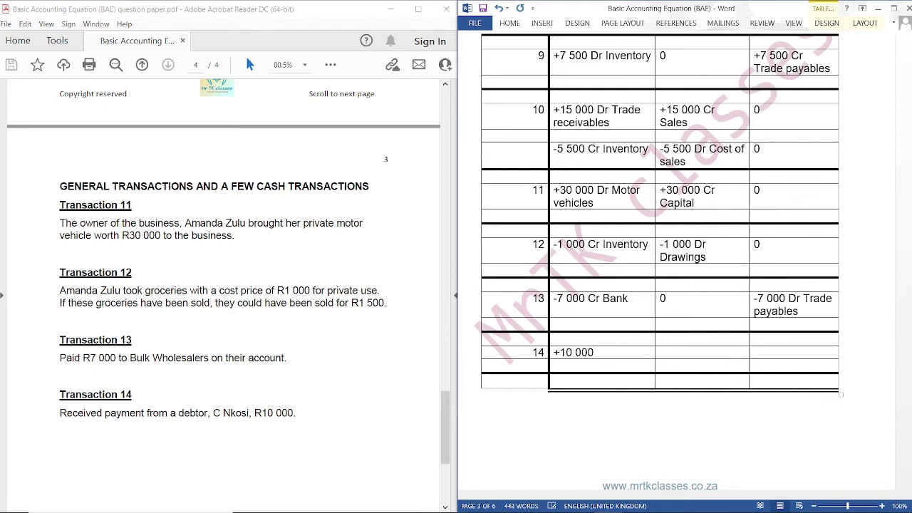
{"action": "type", "text": " Dr Bank"}
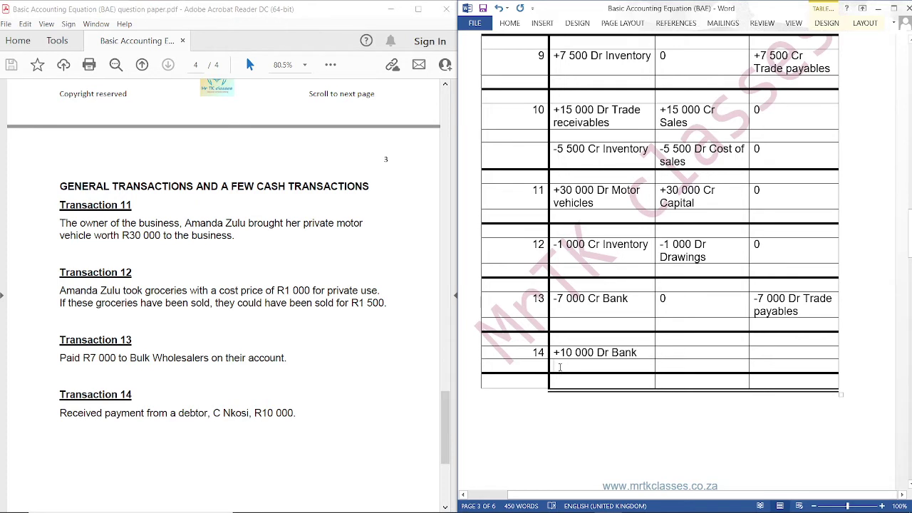
Add "-10 000 Cr Trade receivables" as the second Assets effect of transaction 14, on the row below
{"action": "left_click", "coordinate": [560, 367]}
{"action": "type", "text": "-"}
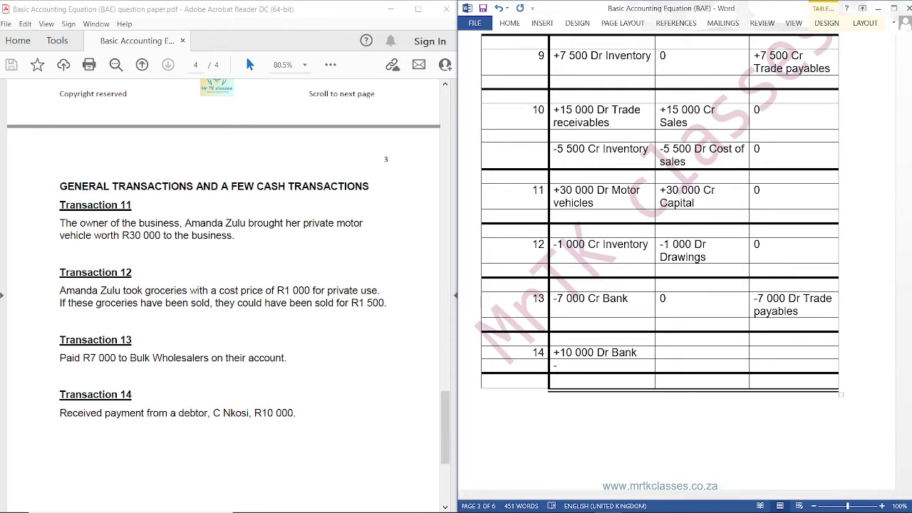
{"action": "type", "text": "10 000"}
{"action": "type", "text": "Cr Trade receivab"}
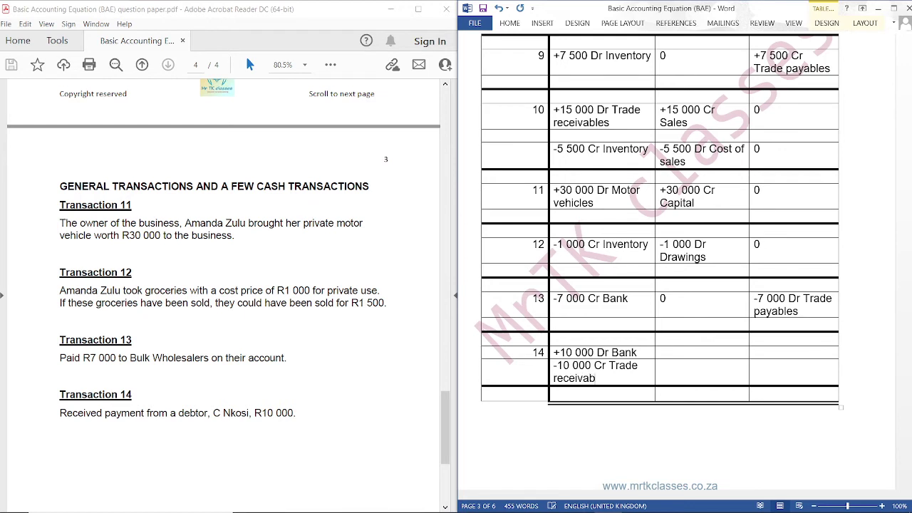
{"action": "type", "text": "les"}
Complete transaction 14 with 0 under both Equity and Liabilities
{"action": "left_click", "coordinate": [700, 354]}
{"action": "type", "text": "0"}
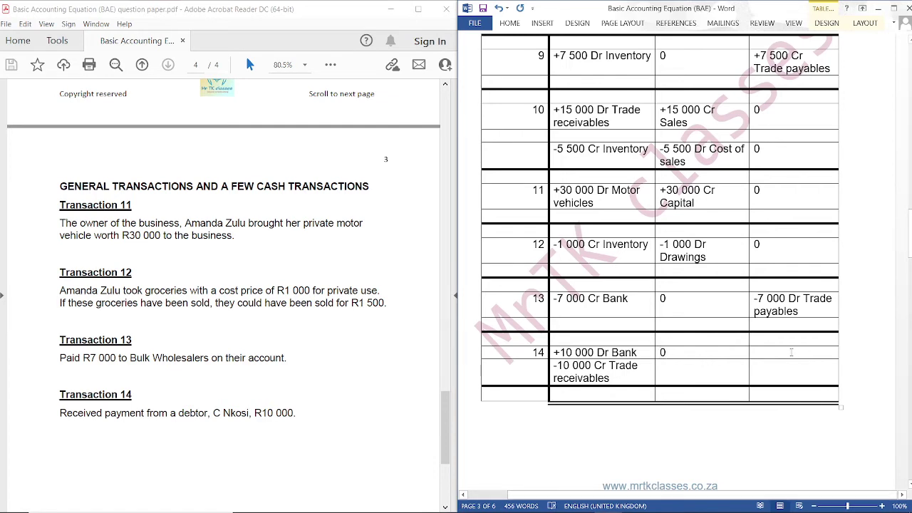
{"action": "left_click", "coordinate": [757, 352]}
{"action": "type", "text": "0"}
Switch to Calculator and add up the Assets effects of transactions 1 to 4: 50000 + 25000 - 8000 + 8000 + 20000 - 8000
{"action": "scroll", "coordinate": [723, 346], "scroll_direction": "up", "scroll_amount": 4}
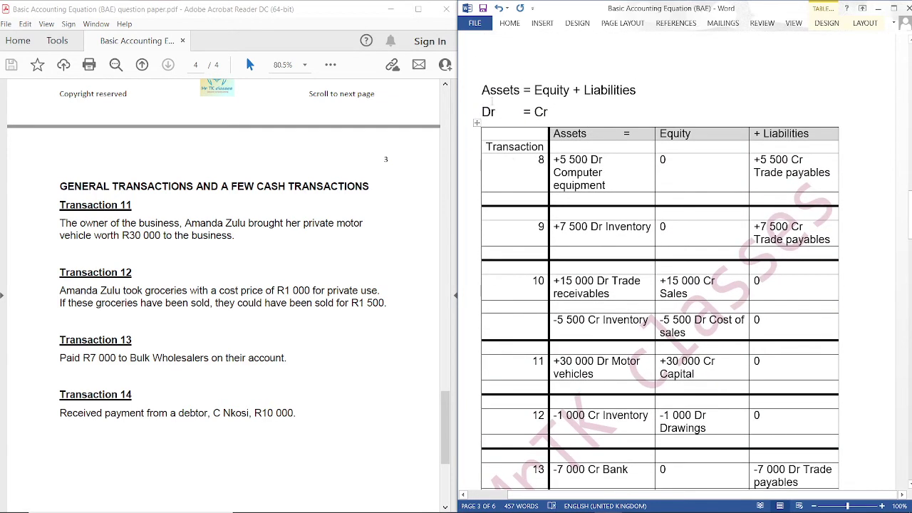
{"action": "scroll", "coordinate": [585, 241], "scroll_direction": "down", "scroll_amount": 2}
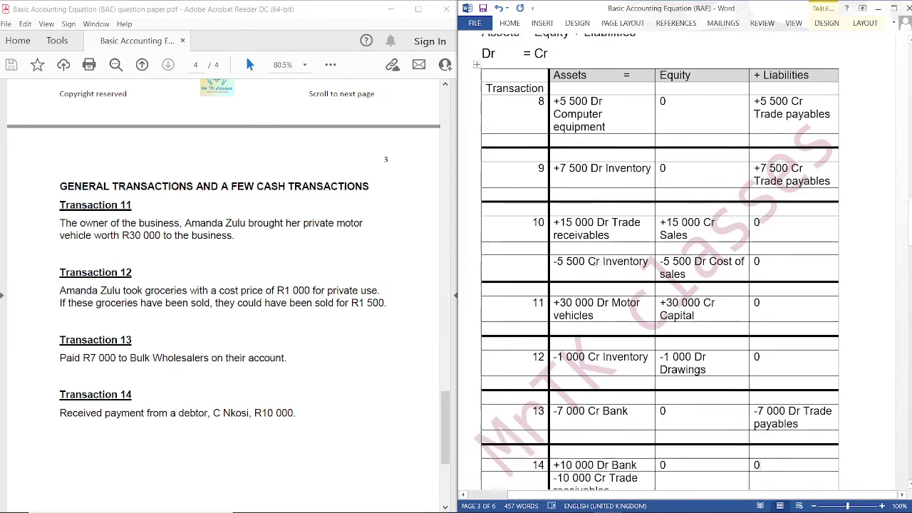
{"action": "scroll", "coordinate": [584, 332], "scroll_direction": "down", "scroll_amount": 4}
{"action": "scroll", "coordinate": [586, 333], "scroll_direction": "up", "scroll_amount": 5}
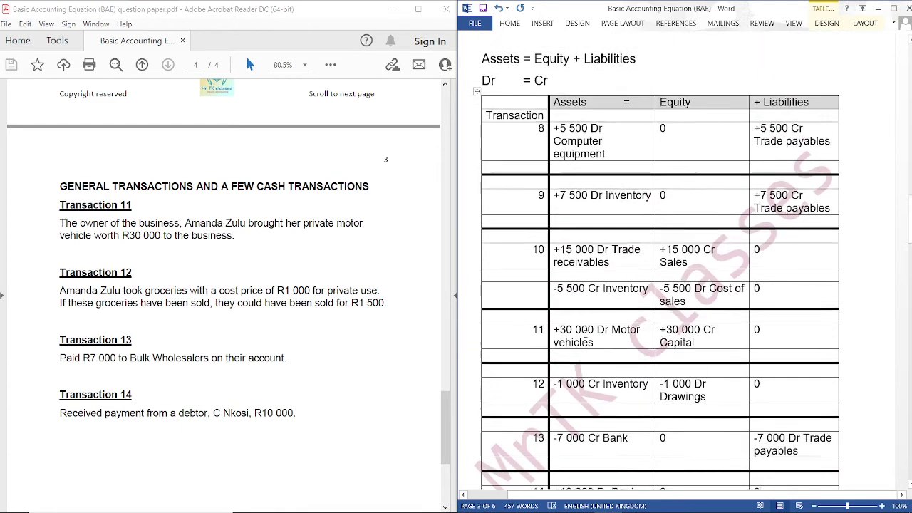
{"action": "scroll", "coordinate": [585, 334], "scroll_direction": "up", "scroll_amount": 15}
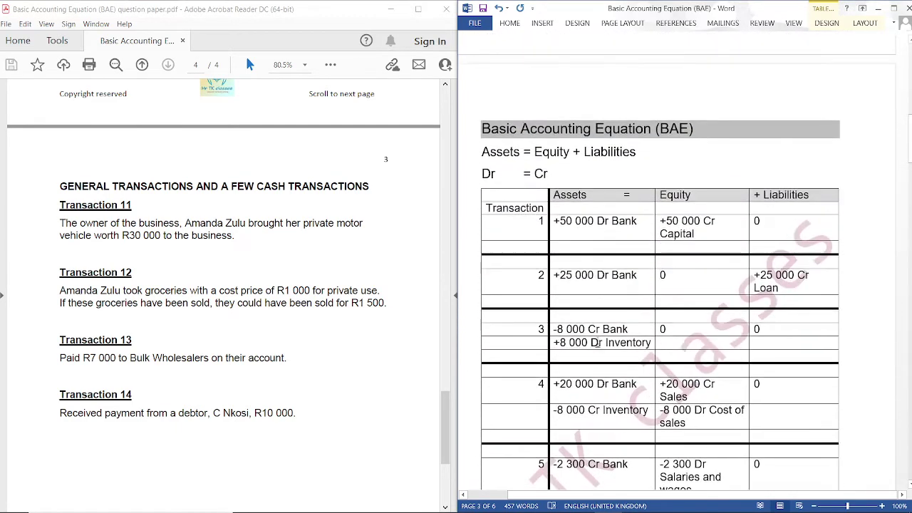
{"action": "scroll", "coordinate": [592, 344], "scroll_direction": "down", "scroll_amount": 2}
{"action": "left_click", "coordinate": [499, 502]}
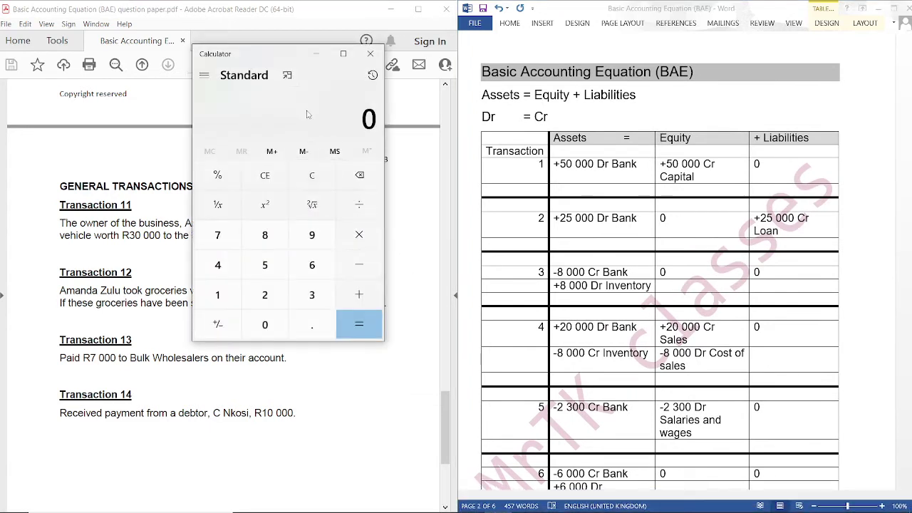
{"action": "type", "text": "50000"}
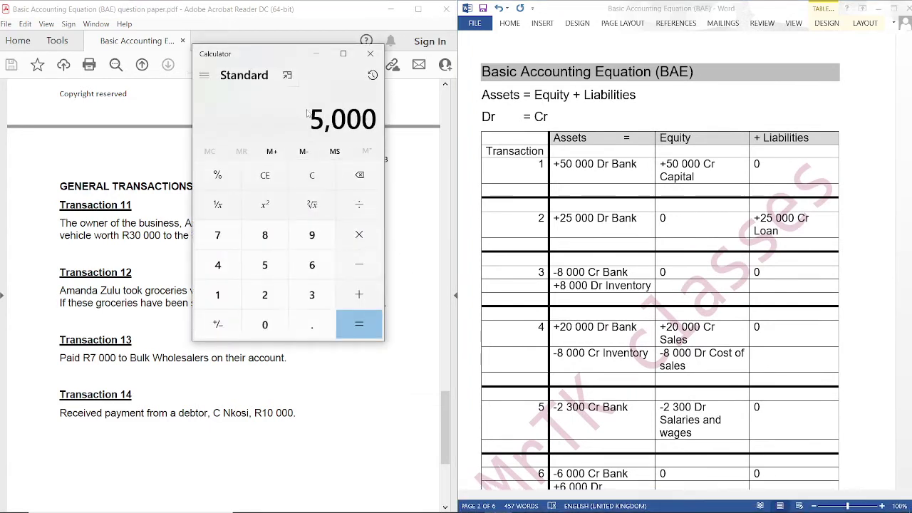
{"action": "type", "text": "+25000-8000+8000"}
{"action": "key", "text": "plus"}
{"action": "type", "text": "000 "}
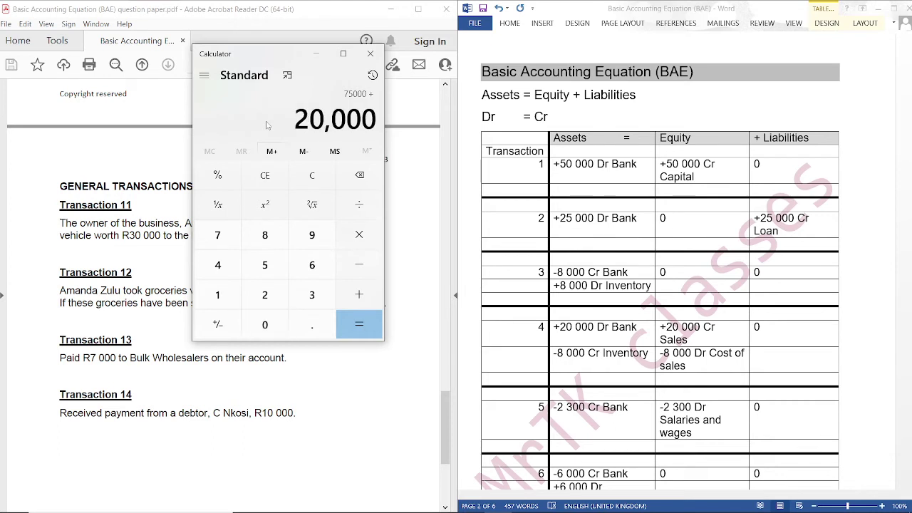
{"action": "type", "text": "- 8,000"}
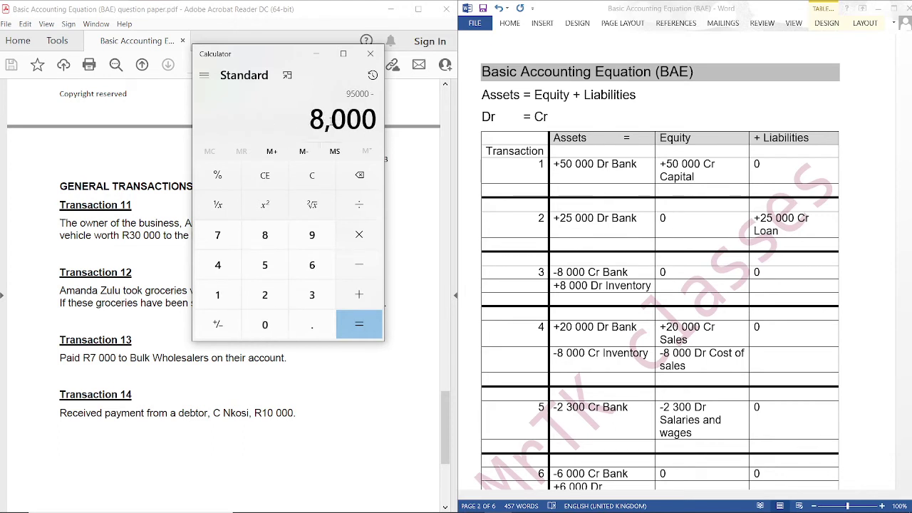
Continue the running Assets sum with transactions 5 to 7: - 2300 - 6000 + 6000 - 150
{"action": "scroll", "coordinate": [559, 299], "scroll_direction": "down", "scroll_amount": 4}
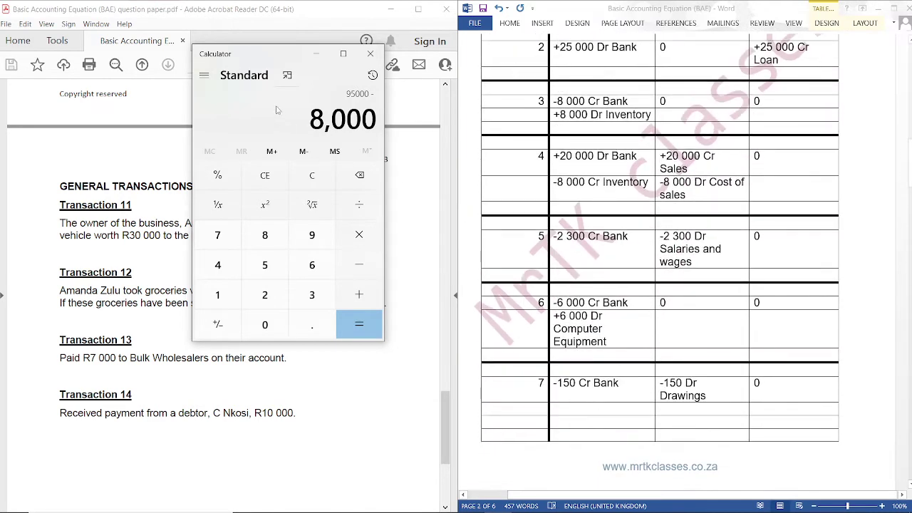
{"action": "type", "text": "-23000"}
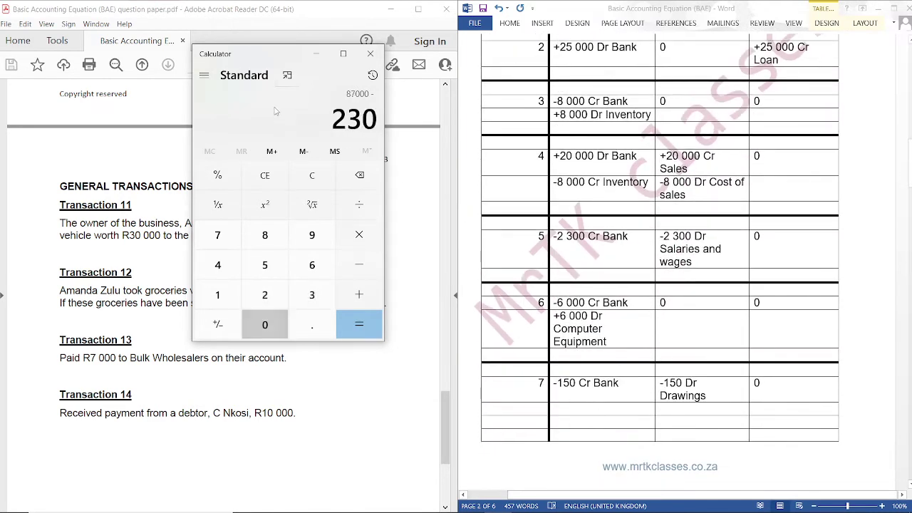
{"action": "key", "text": "BackSpace"}
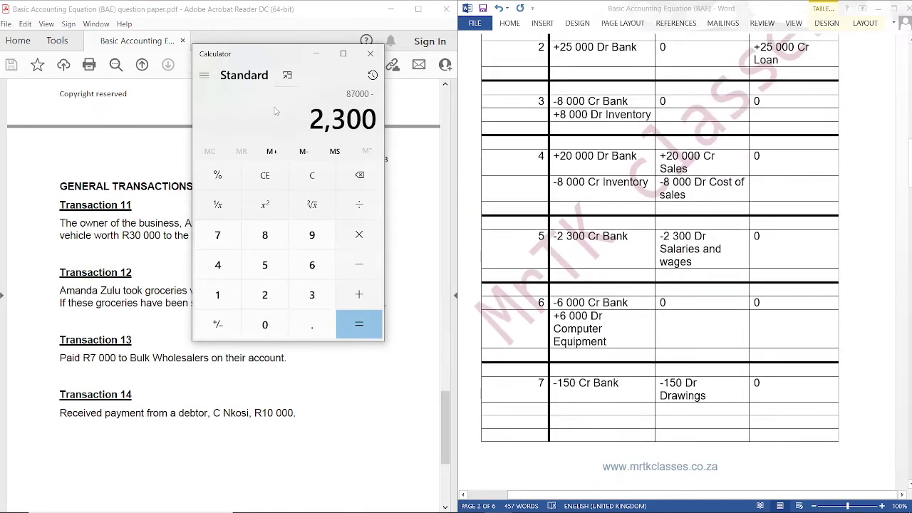
{"action": "type", "text": "-6000"}
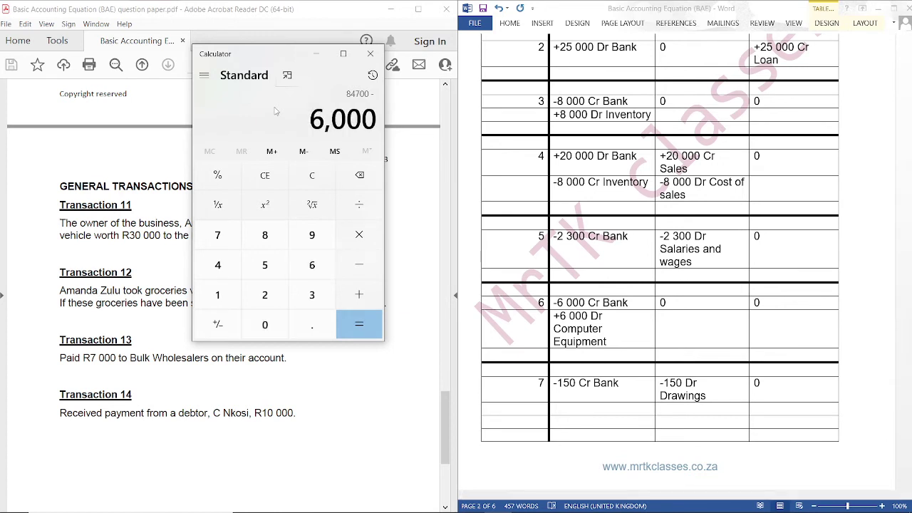
{"action": "type", "text": "+6000-150"}
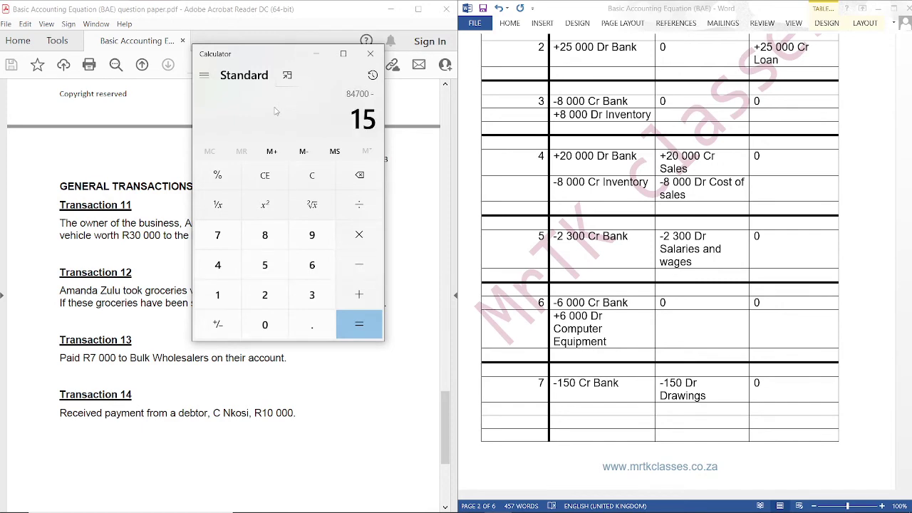
Add the Assets effects of transactions 8 to 10 to the running sum: + 5500 + 7500 + 15000 - 5500
{"action": "scroll", "coordinate": [471, 195], "scroll_direction": "down", "scroll_amount": 8}
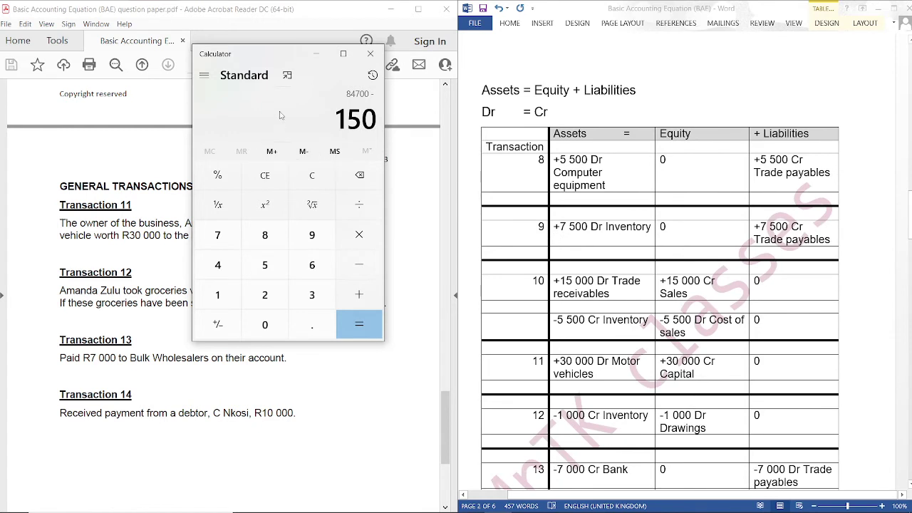
{"action": "type", "text": "+5500"}
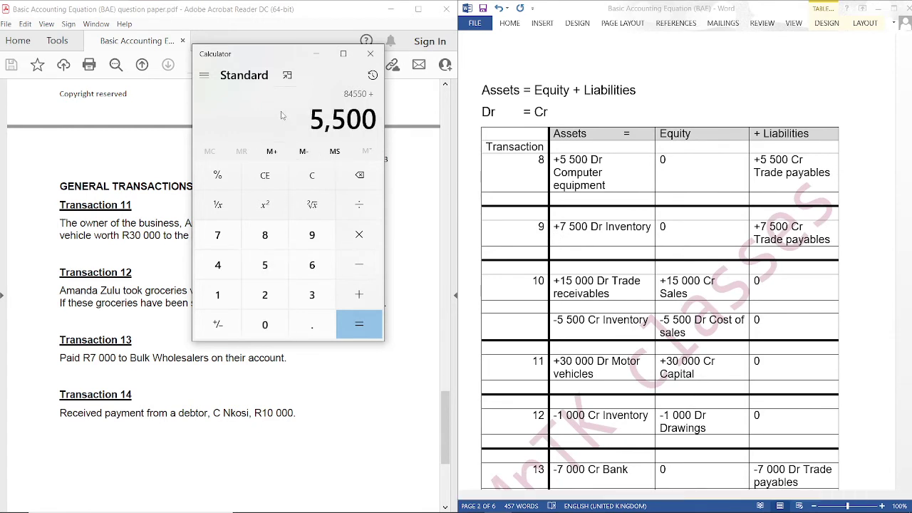
{"action": "type", "text": "+7500"}
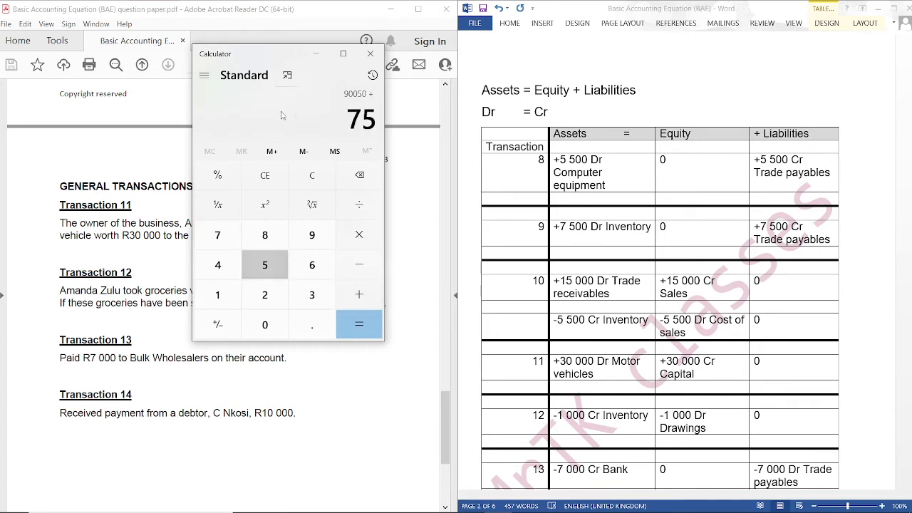
{"action": "type", "text": "+1500"}
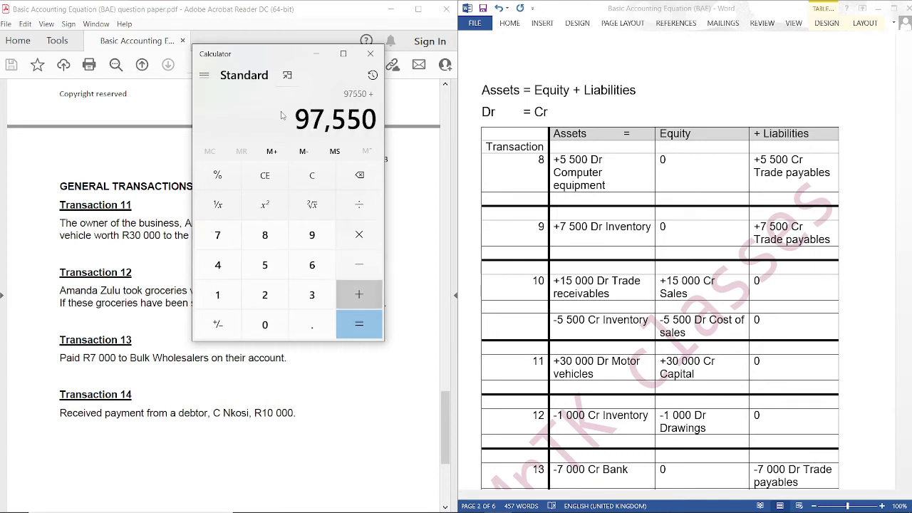
{"action": "type", "text": "0"}
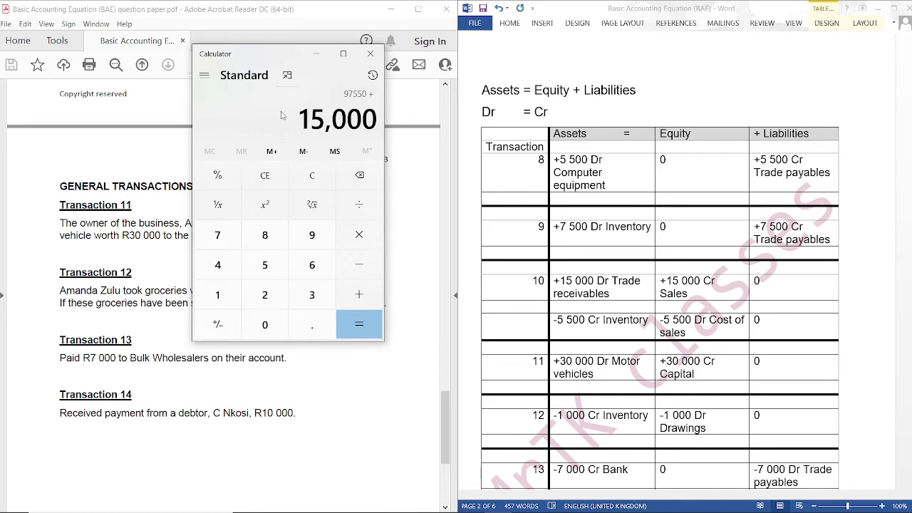
{"action": "type", "text": "-5500"}
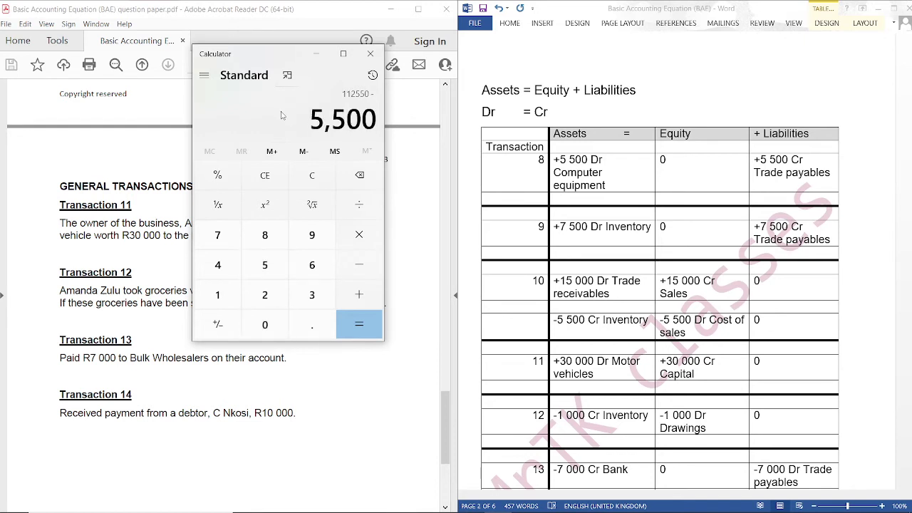
Finish the Assets sum with transactions 11 to 14, + 30000 - 1000 - 7000 + 10000 - 10000, and calculate the total
{"action": "type", "text": "+3"}
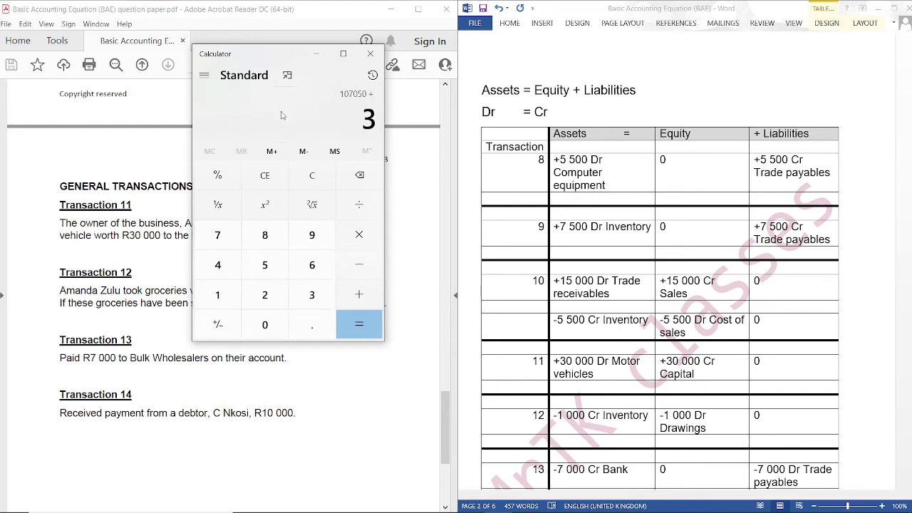
{"action": "type", "text": "000"}
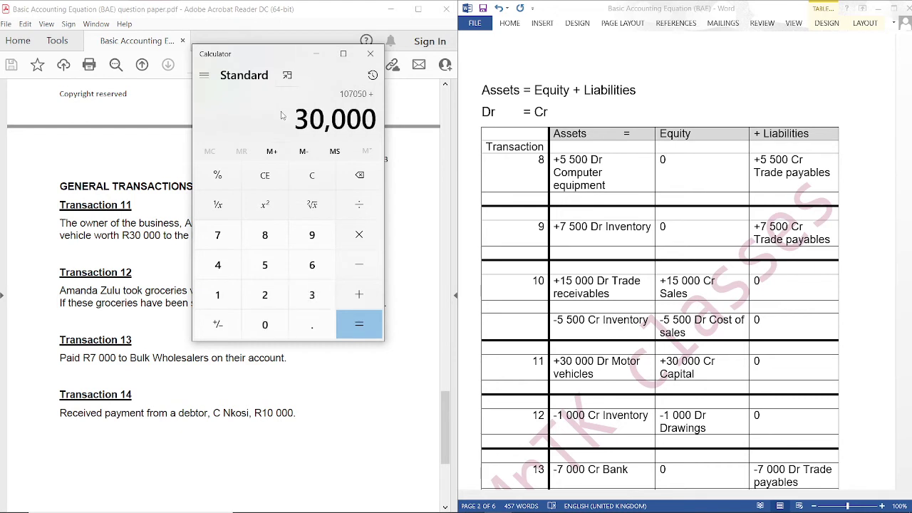
{"action": "type", "text": "0-1000"}
{"action": "scroll", "coordinate": [641, 285], "scroll_direction": "down", "scroll_amount": 4}
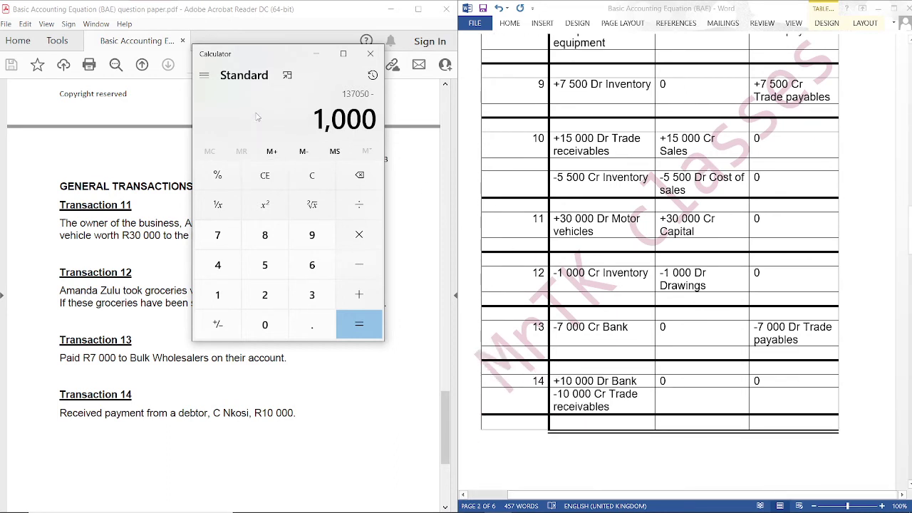
{"action": "type", "text": "-7000"}
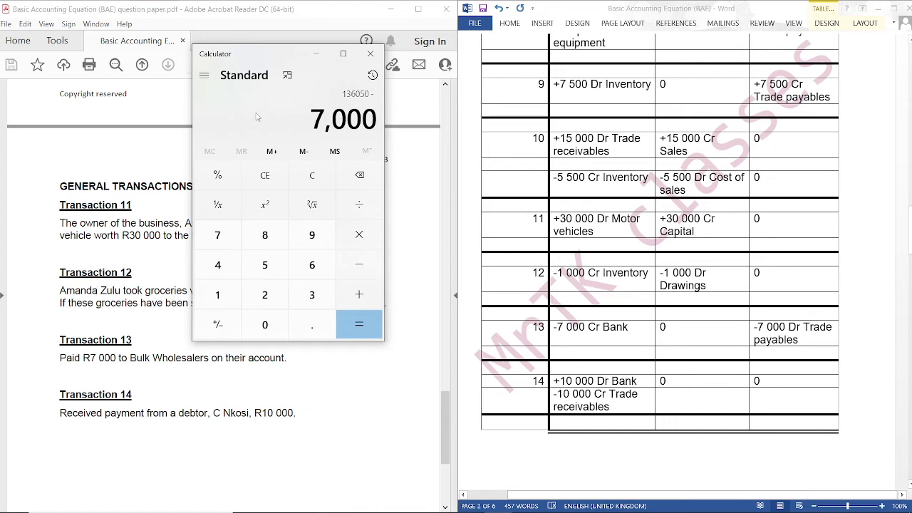
{"action": "type", "text": "+10000"}
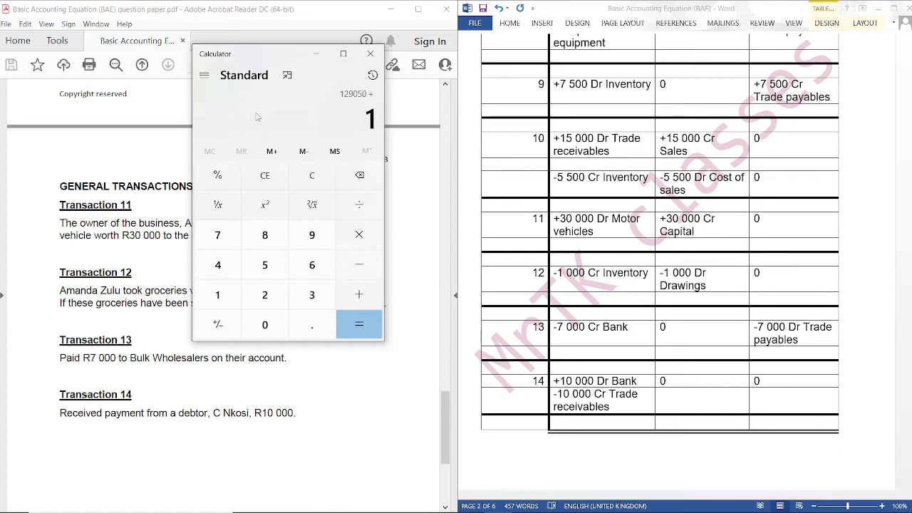
{"action": "type", "text": "-10000="}
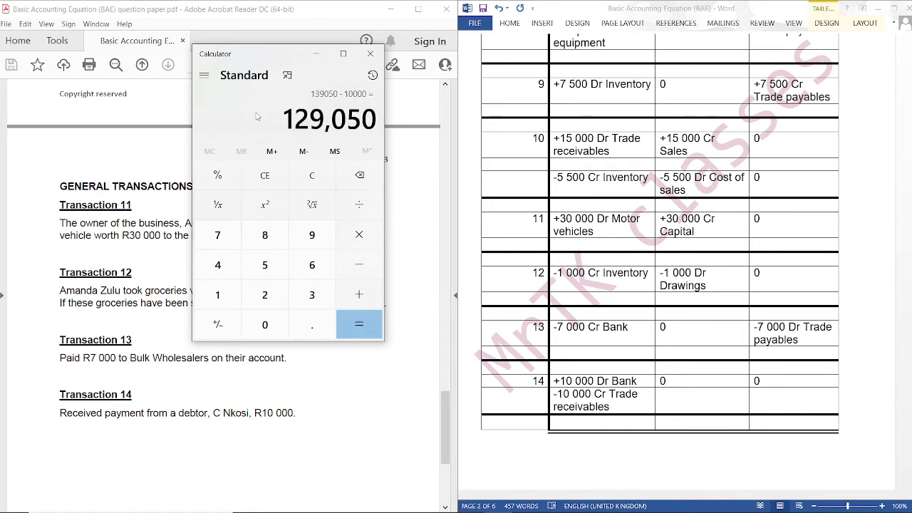
Switch to the Word document and enter 129 050 as the Assets total in the table's last row
{"action": "left_click", "coordinate": [576, 425]}
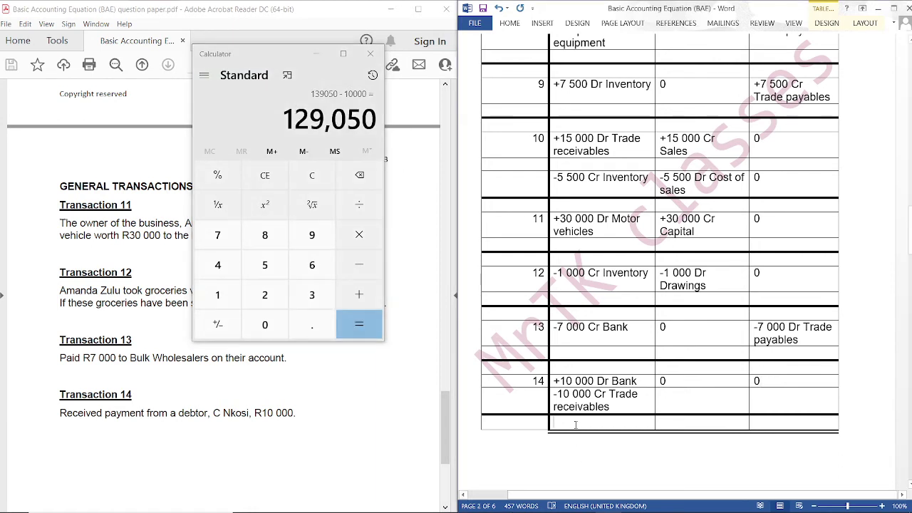
{"action": "type", "text": "129"}
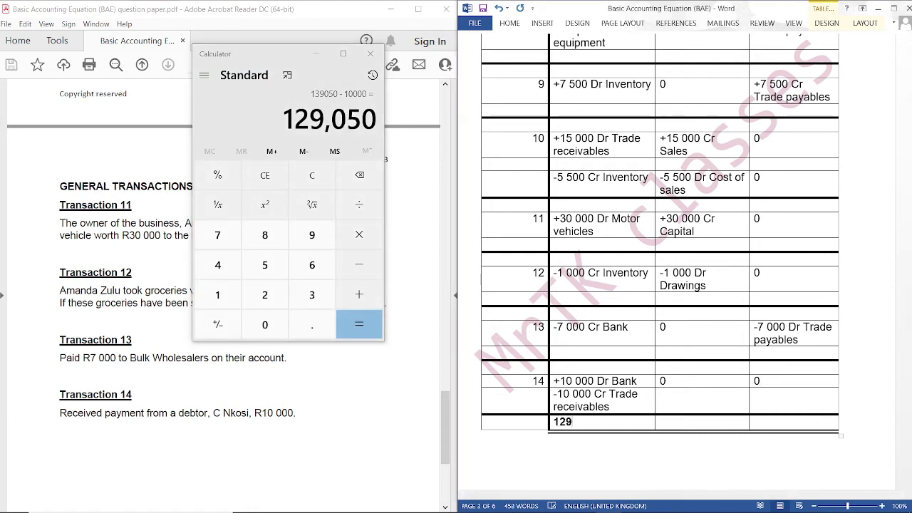
{"action": "type", "text": " 050"}
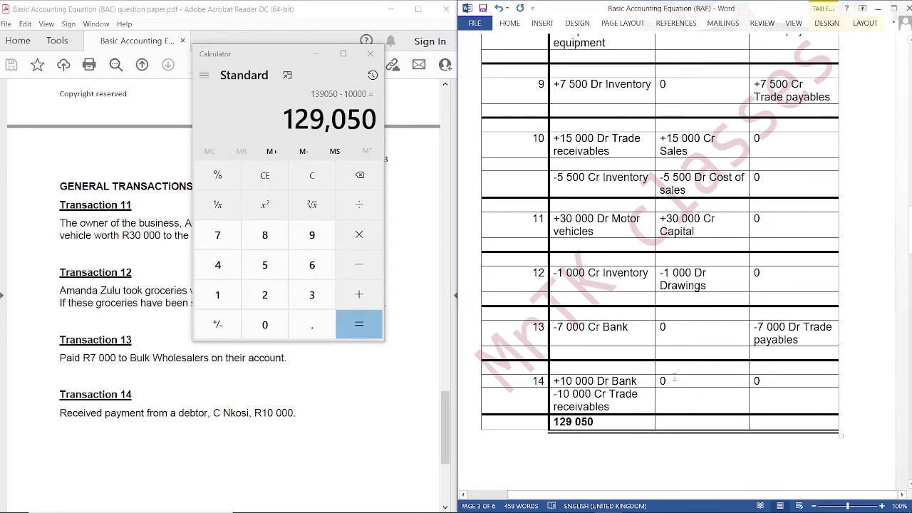
Switch to Calculator, clear the previous calculation and start the Equity sum with transaction 1's 50000
{"action": "scroll", "coordinate": [674, 379], "scroll_direction": "up", "scroll_amount": 15}
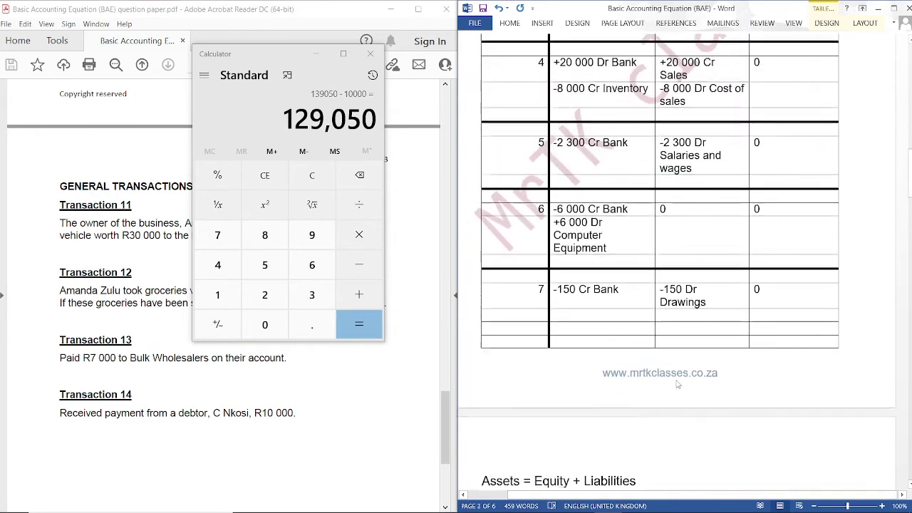
{"action": "scroll", "coordinate": [678, 384], "scroll_direction": "up", "scroll_amount": 5}
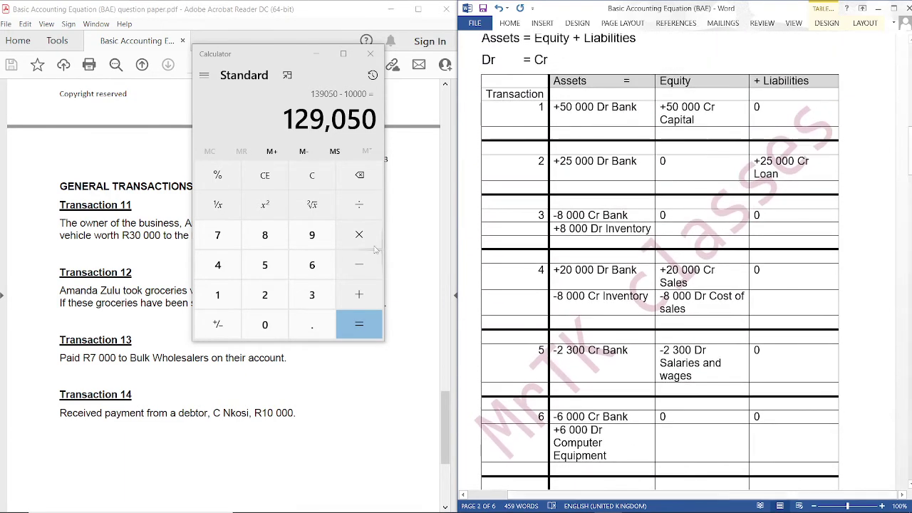
{"action": "left_click", "coordinate": [311, 175]}
{"action": "key", "text": "5"}
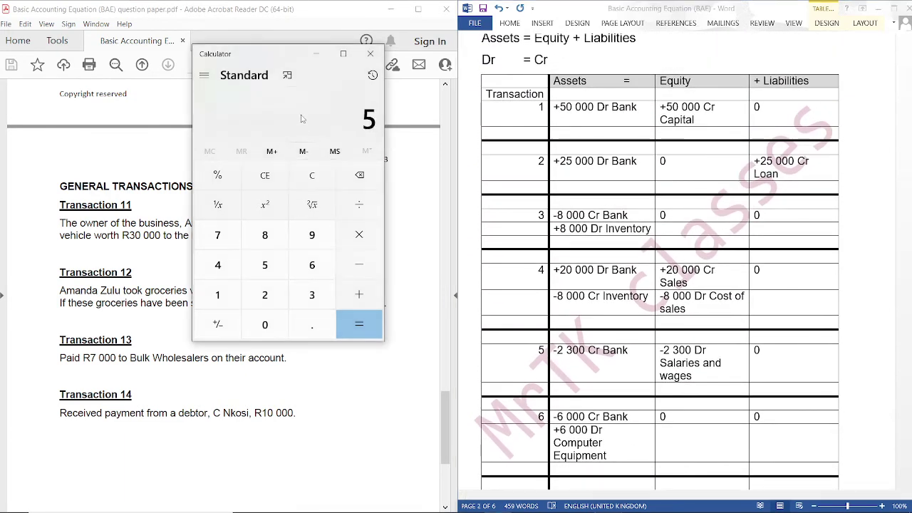
{"action": "key", "text": "0"}
{"action": "key", "text": "0"}
{"action": "key", "text": "0"}
{"action": "key", "text": "0"}
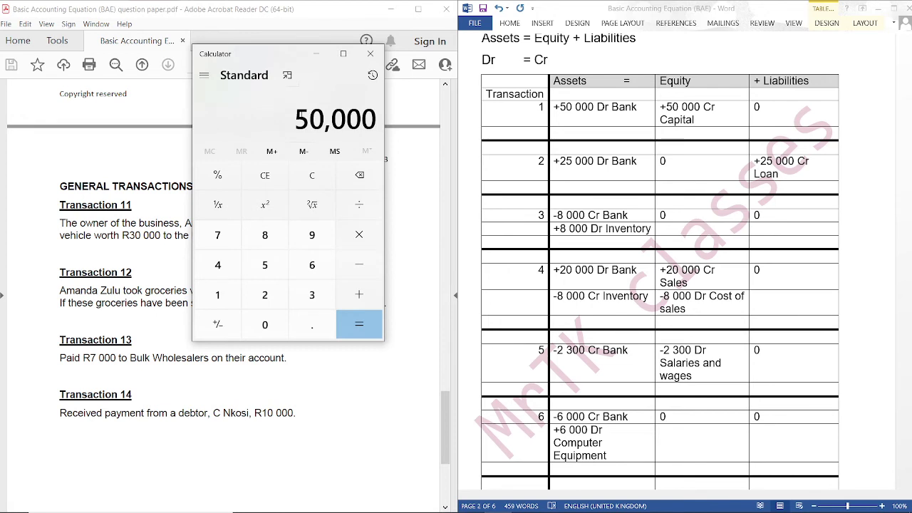
Add transaction 4's Equity effects to the sum: + 20000 for sales and - 8000 for cost of sales
{"action": "key", "text": "plus"}
{"action": "key", "text": "2"}
{"action": "key", "text": "0"}
{"action": "key", "text": "0"}
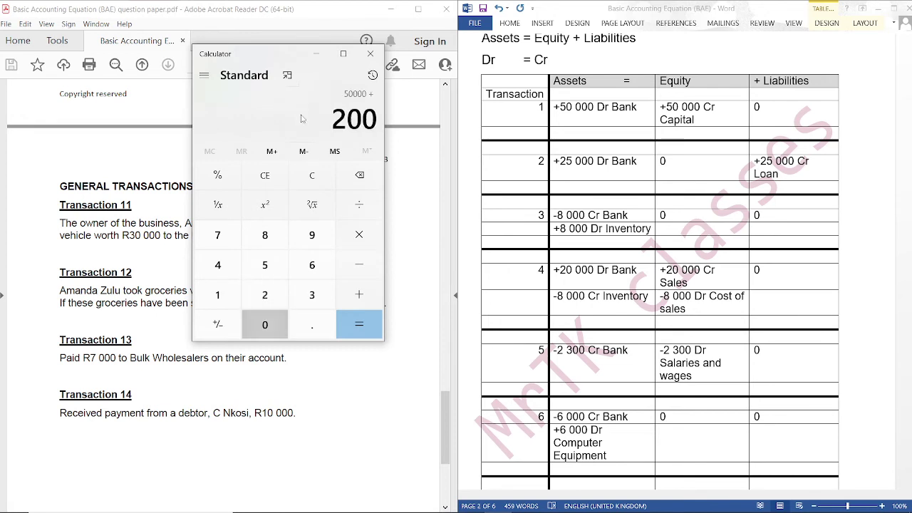
{"action": "key", "text": "0"}
{"action": "key", "text": "0"}
{"action": "key", "text": "minus"}
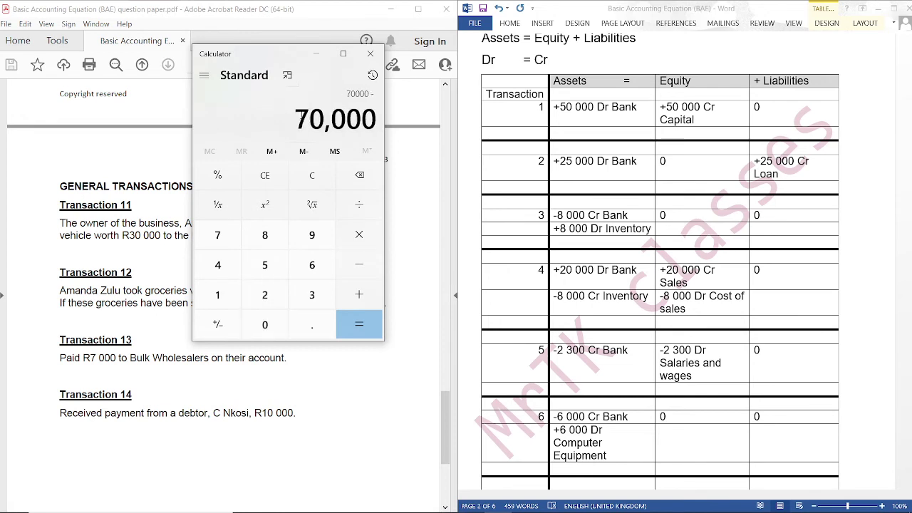
{"action": "key", "text": "8"}
{"action": "key", "text": "0"}
{"action": "key", "text": "0"}
{"action": "key", "text": "0"}
Subtract the Equity effects of transactions 5 and 7 from the running sum: - 2300 for salaries and wages, - 150 for drawings
{"action": "key", "text": "minus"}
{"action": "key", "text": "2"}
{"action": "key", "text": "3"}
{"action": "key", "text": "0"}
{"action": "key", "text": "0"}
{"action": "key", "text": "0"}
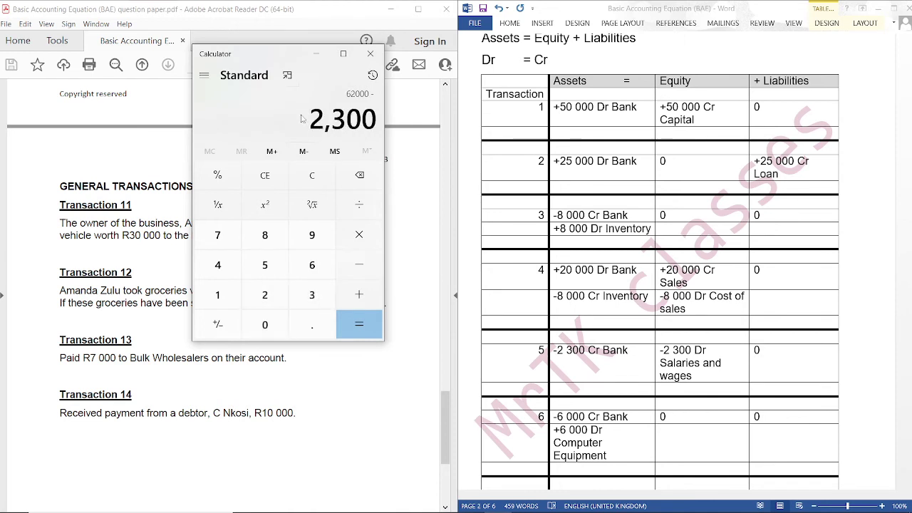
{"action": "key", "text": "BackSpace"}
{"action": "scroll", "coordinate": [660, 285], "scroll_direction": "down", "scroll_amount": 8}
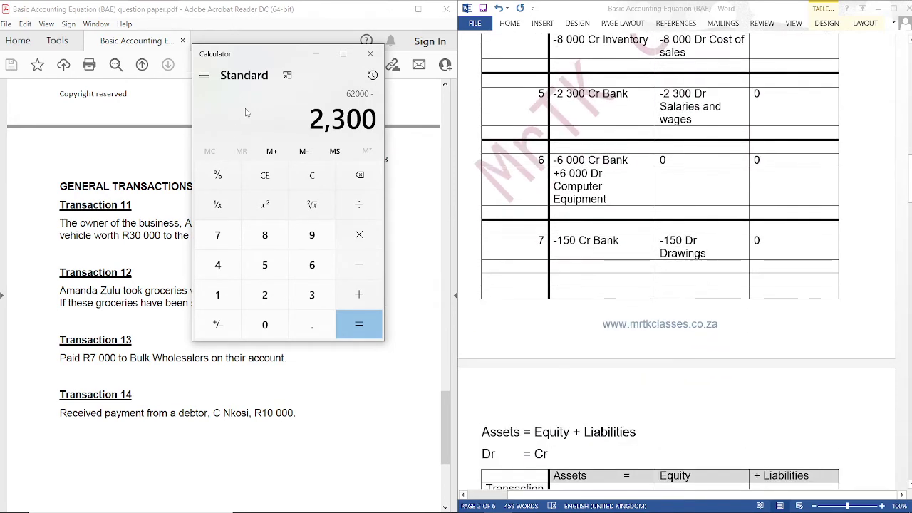
{"action": "key", "text": "minus"}
{"action": "key", "text": "1"}
{"action": "key", "text": "5"}
{"action": "key", "text": "0"}
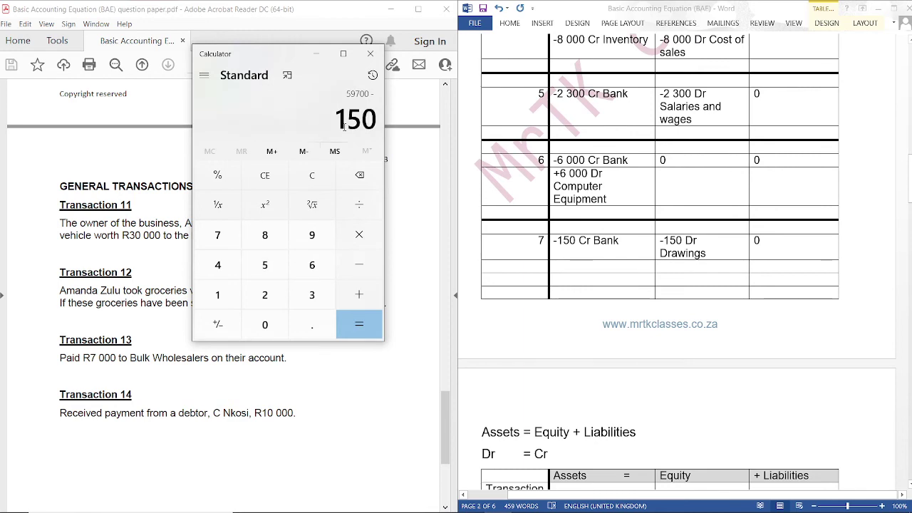
Add transaction 10's Equity effects to the running sum: + 15000 for sales and - 5500 for cost of sales
{"action": "scroll", "coordinate": [641, 300], "scroll_direction": "down", "scroll_amount": 10}
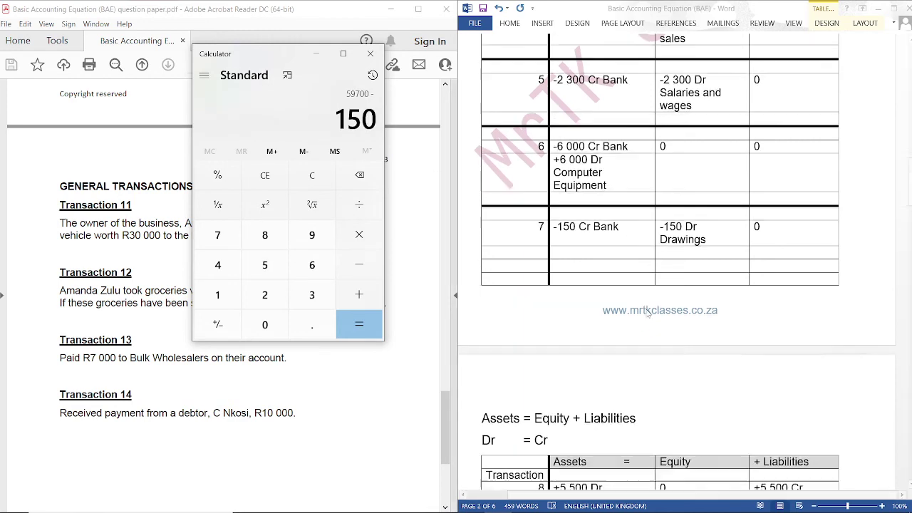
{"action": "scroll", "coordinate": [646, 317], "scroll_direction": "down", "scroll_amount": 1}
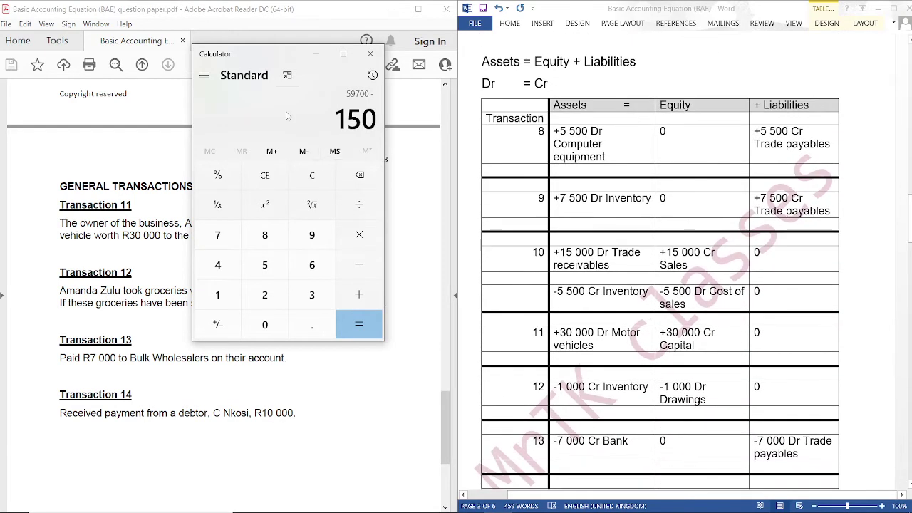
{"action": "key", "text": "plus"}
{"action": "type", "text": "150000"}
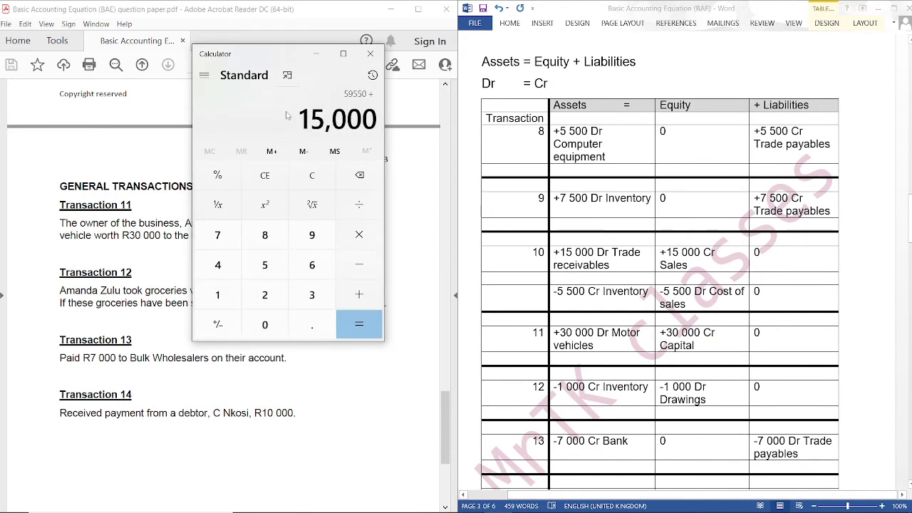
{"action": "key", "text": "minus"}
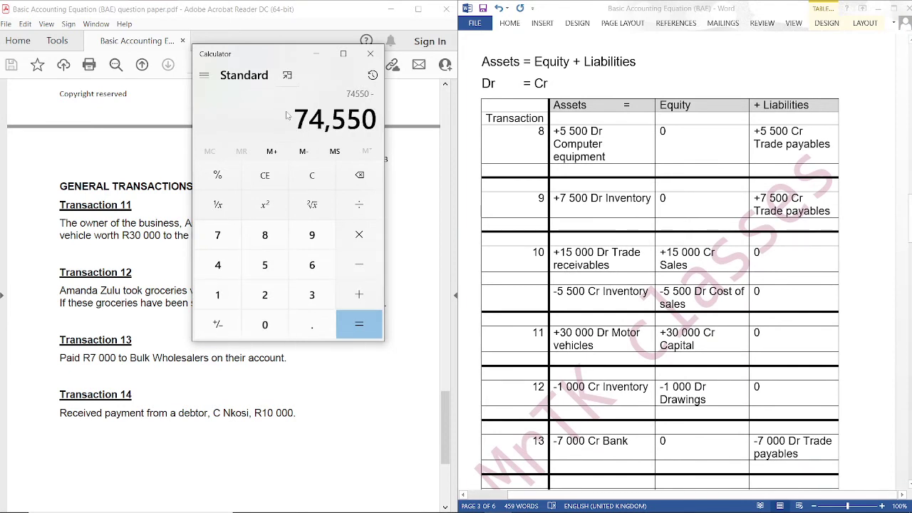
{"action": "type", "text": "5500"}
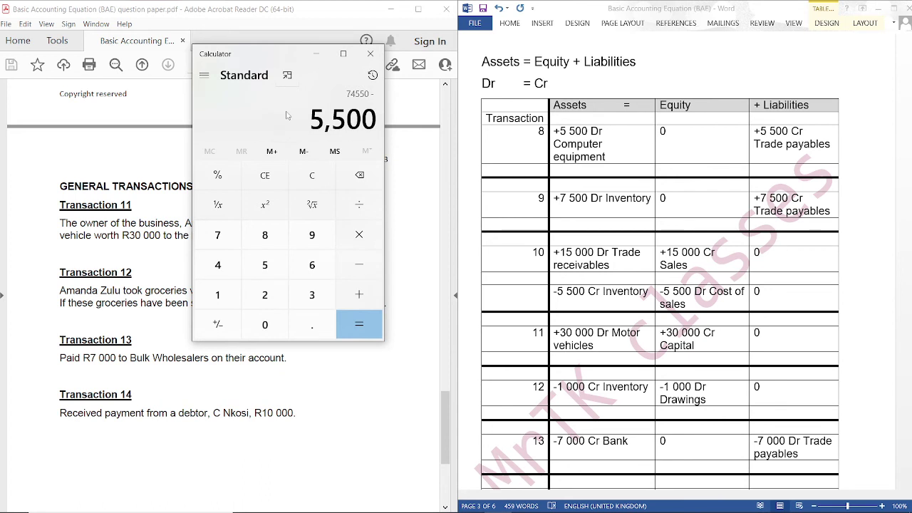
Finish the Equity sum with + 30000 for capital and - 1000 for drawings, and enter 98 050 as the Equity total in the Word table's last row
{"action": "key", "text": "plus"}
{"action": "type", "text": "30000"}
{"action": "key", "text": "minus"}
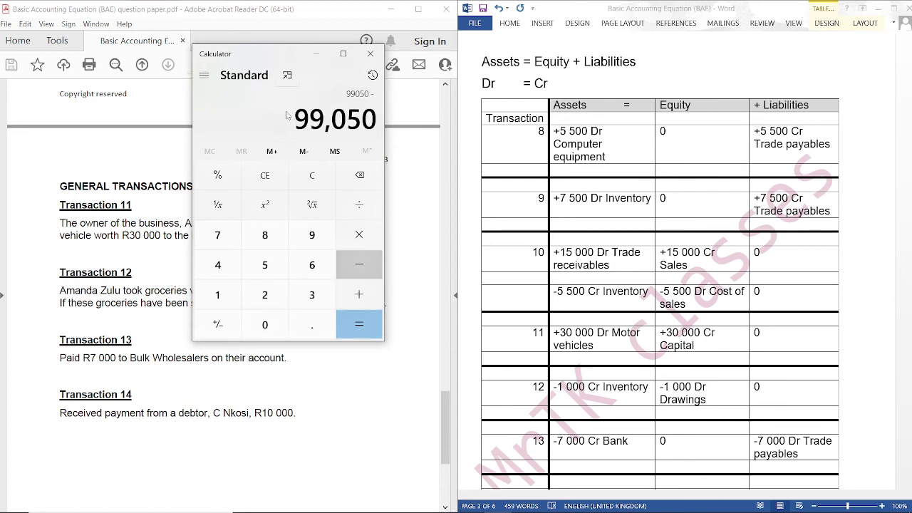
{"action": "type", "text": "1000"}
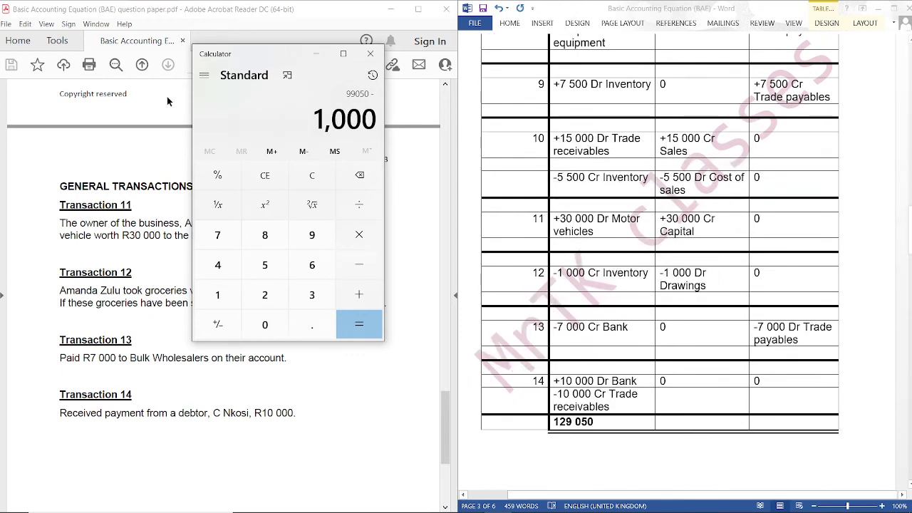
{"action": "key", "text": "Return"}
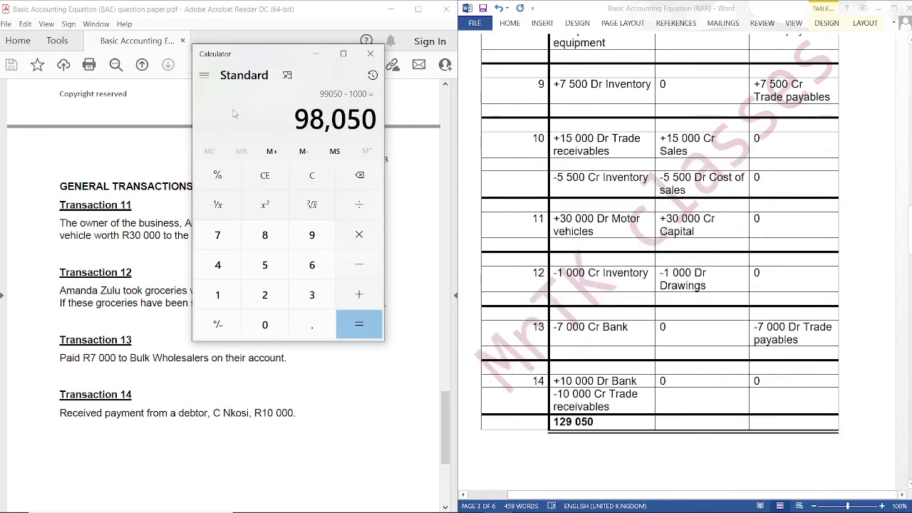
{"action": "left_click", "coordinate": [690, 420]}
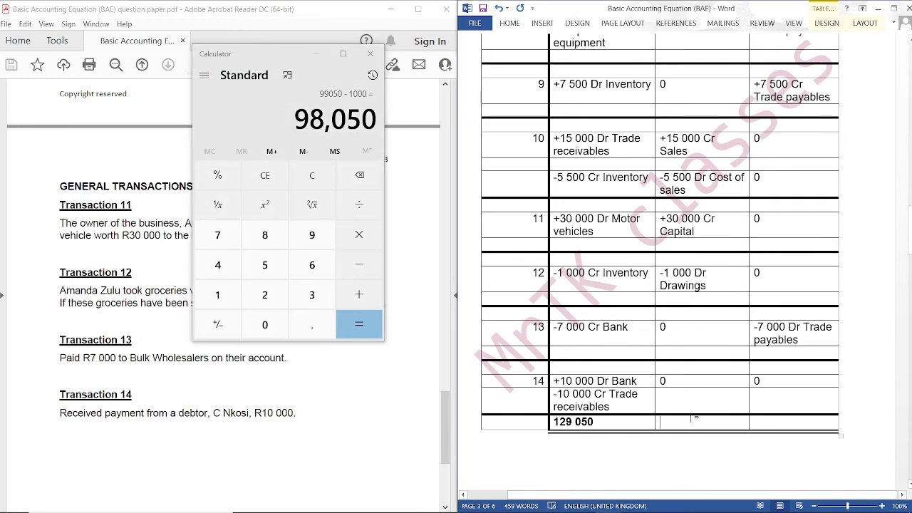
{"action": "type", "text": "98 050"}
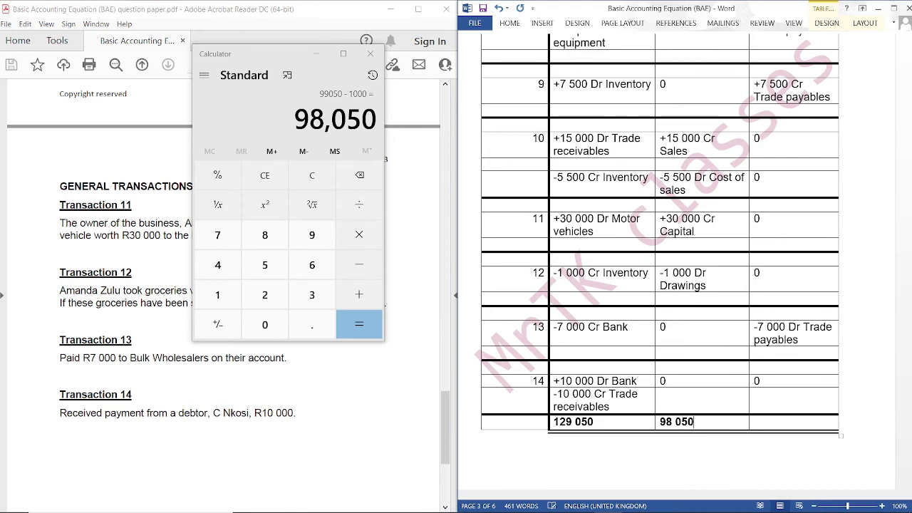
Switch to Calculator, clear the previous calculation and start the Liabilities sum with transaction 2's 25000 loan
{"action": "scroll", "coordinate": [811, 316], "scroll_direction": "up", "scroll_amount": 12}
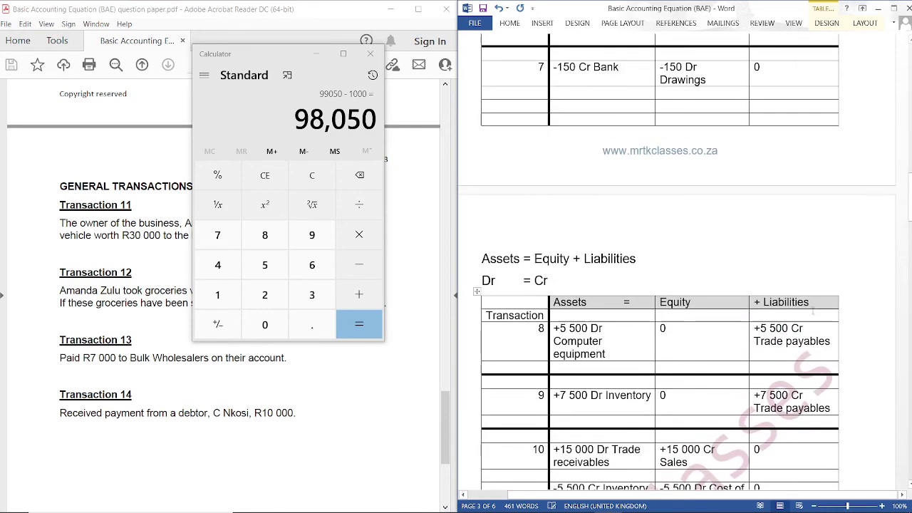
{"action": "scroll", "coordinate": [811, 316], "scroll_direction": "up", "scroll_amount": 7}
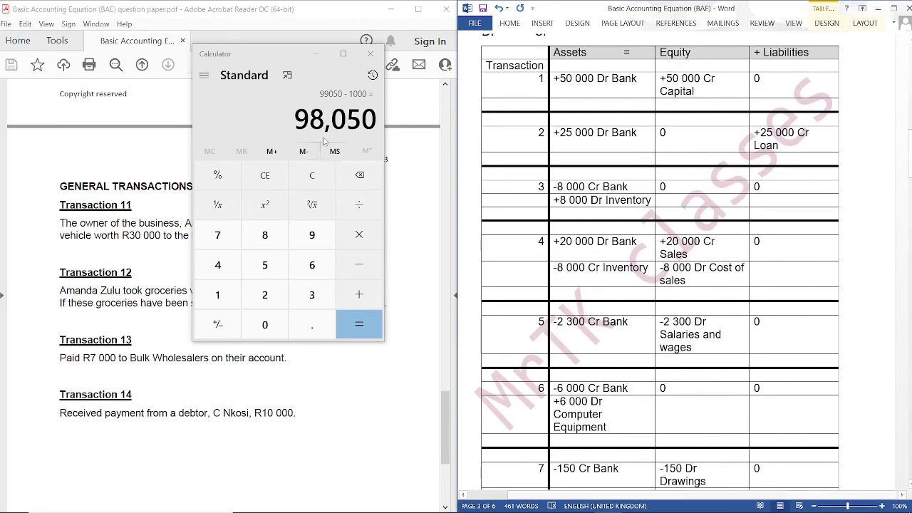
{"action": "left_click", "coordinate": [312, 178]}
{"action": "type", "text": "25000"}
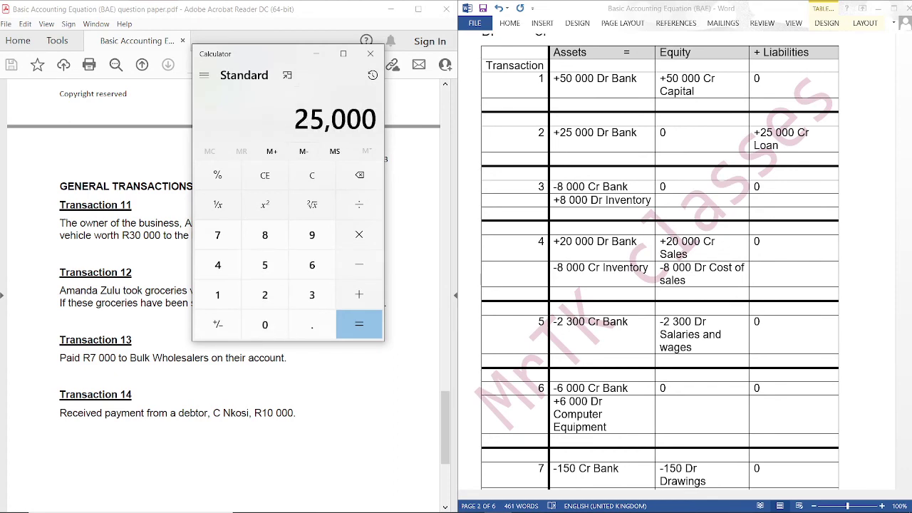
Add the trade payables of transactions 8 and 9 to the Liabilities sum: + 5500 and + 7500
{"action": "scroll", "coordinate": [738, 153], "scroll_direction": "down", "scroll_amount": 12}
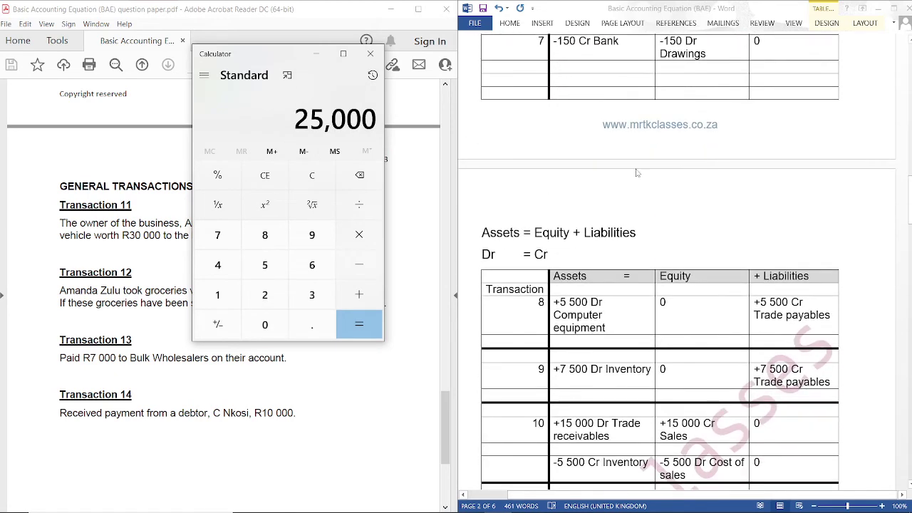
{"action": "key", "text": "plus"}
{"action": "type", "text": "5500"}
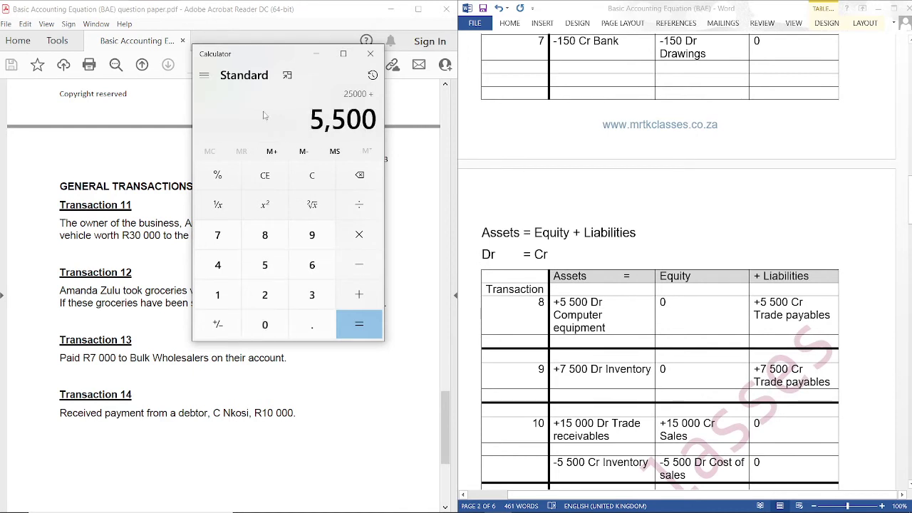
{"action": "key", "text": "plus"}
{"action": "type", "text": "7,50"}
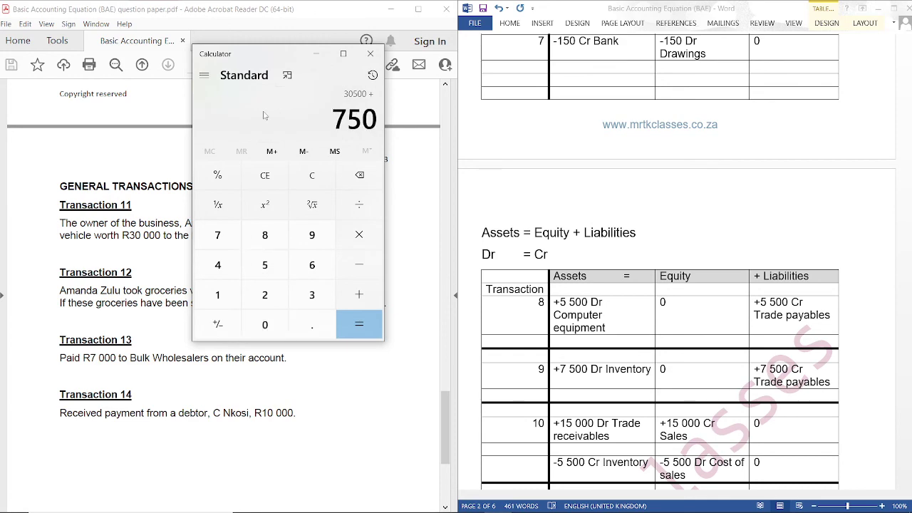
{"action": "type", "text": "0"}
Finish the Liabilities sum by subtracting transaction 13's 7000, and enter 31 000 as the Liabilities total in the Word table's last row
{"action": "scroll", "coordinate": [669, 252], "scroll_direction": "down", "scroll_amount": 3}
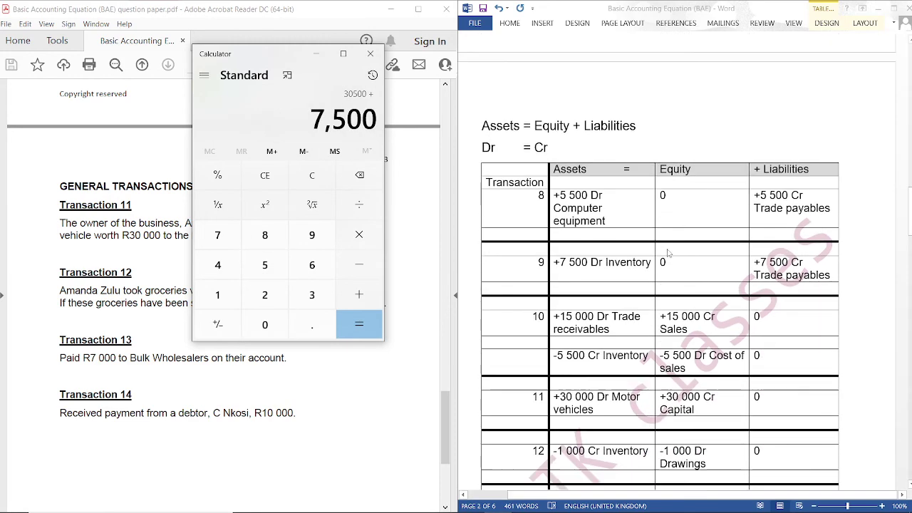
{"action": "scroll", "coordinate": [668, 252], "scroll_direction": "down", "scroll_amount": 5}
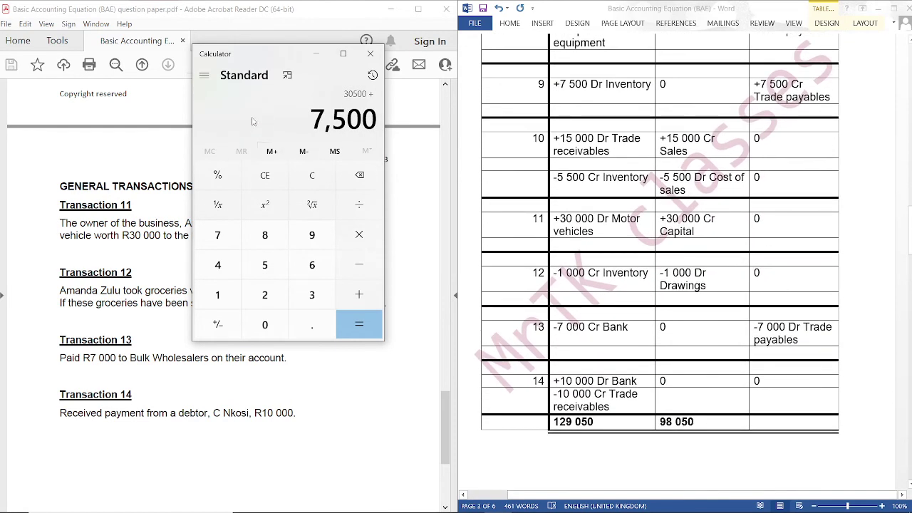
{"action": "key", "text": "minus"}
{"action": "type", "text": "7000"}
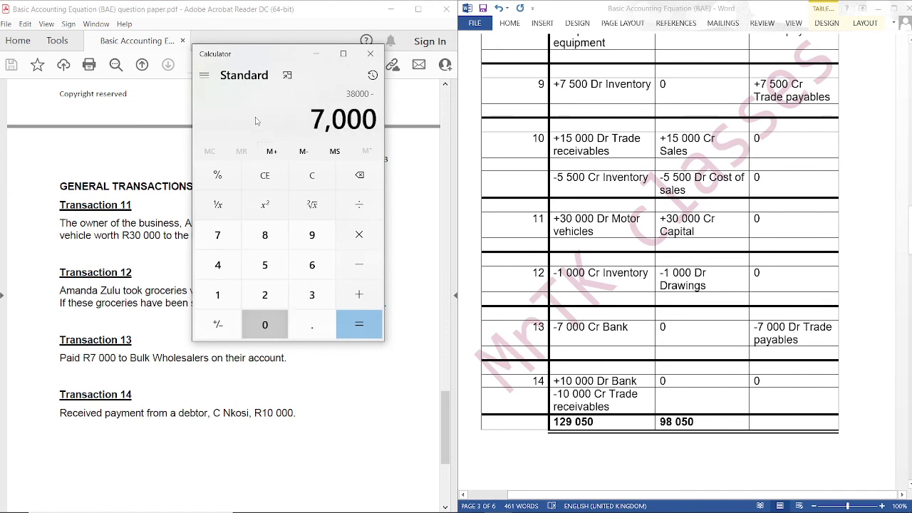
{"action": "key", "text": "Return"}
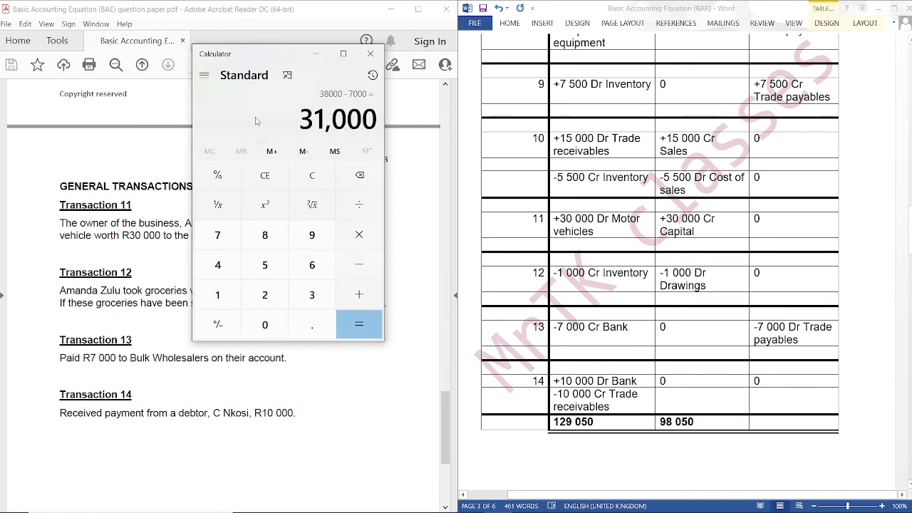
{"action": "left_click", "coordinate": [766, 426]}
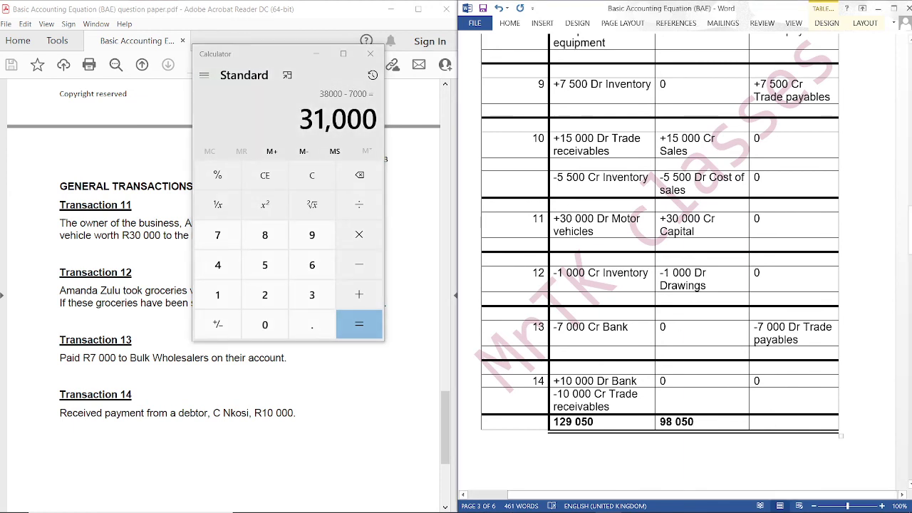
{"action": "type", "text": "31 000"}
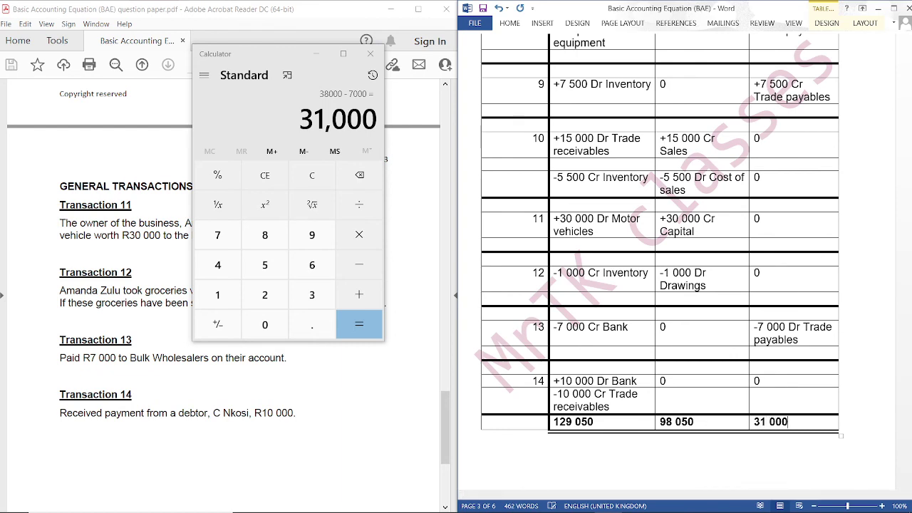
Below the table, write the line "Assets = 129 050" and start a second line reading "Equity + Liabilities ="
{"action": "left_click", "coordinate": [474, 460]}
{"action": "scroll", "coordinate": [530, 442], "scroll_direction": "down", "scroll_amount": 2}
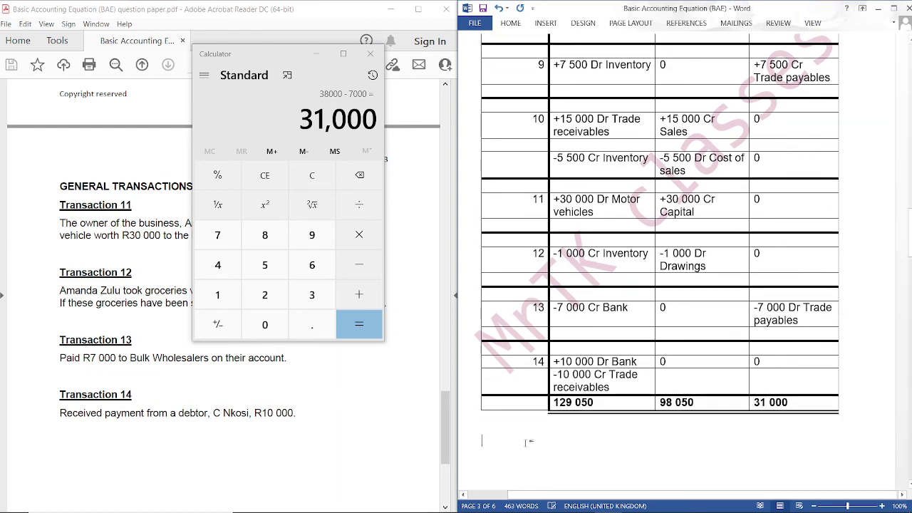
{"action": "type", "text": "Assets"}
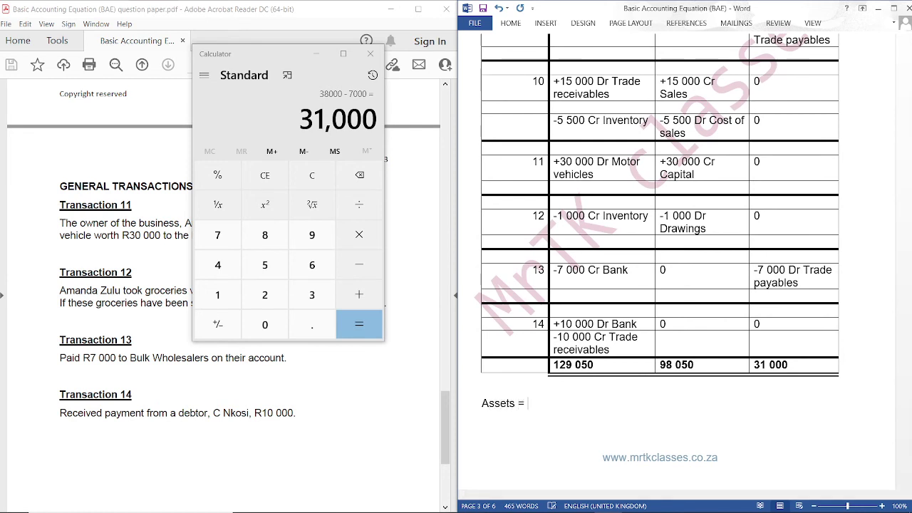
{"action": "type", "text": " = 129 050 "}
{"action": "type", "text": "Equ"}
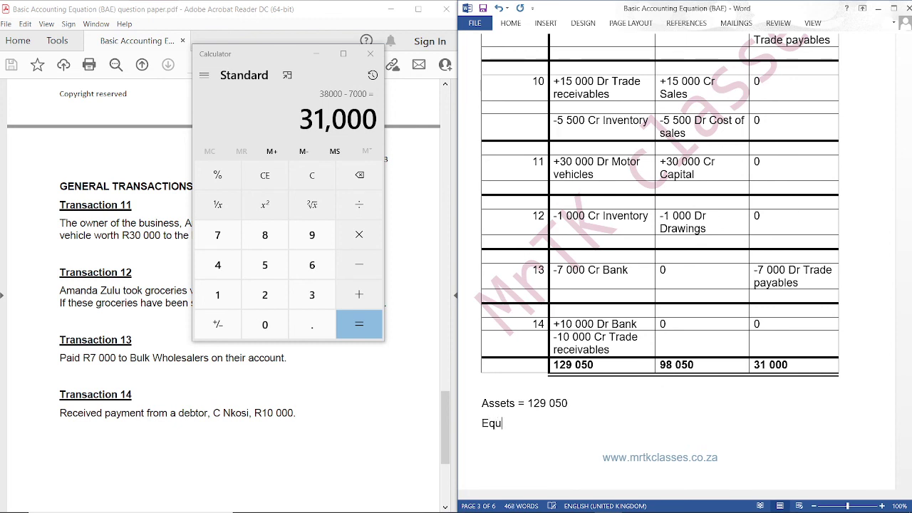
{"action": "type", "text": "ity + Liabilities ="}
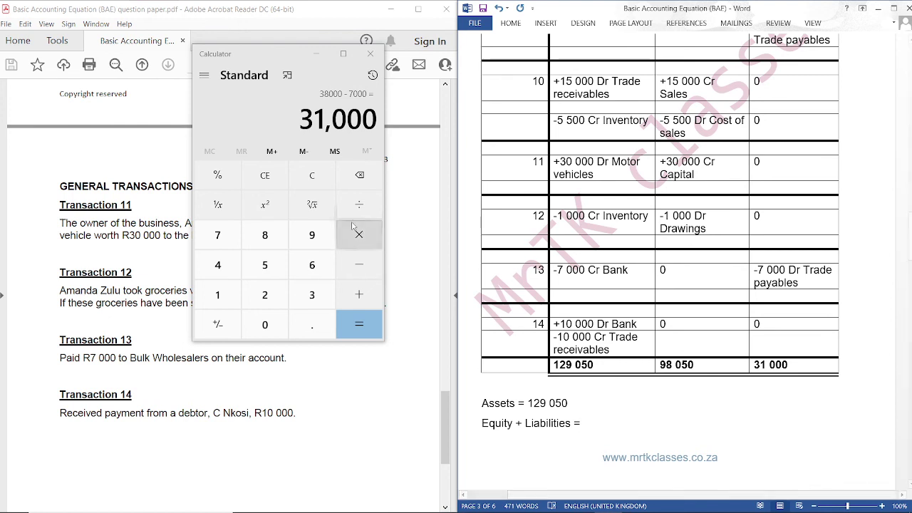
Switch to Calculator, clear it and add the Equity and Liabilities totals, 98050 + 31000
{"action": "left_click", "coordinate": [312, 176]}
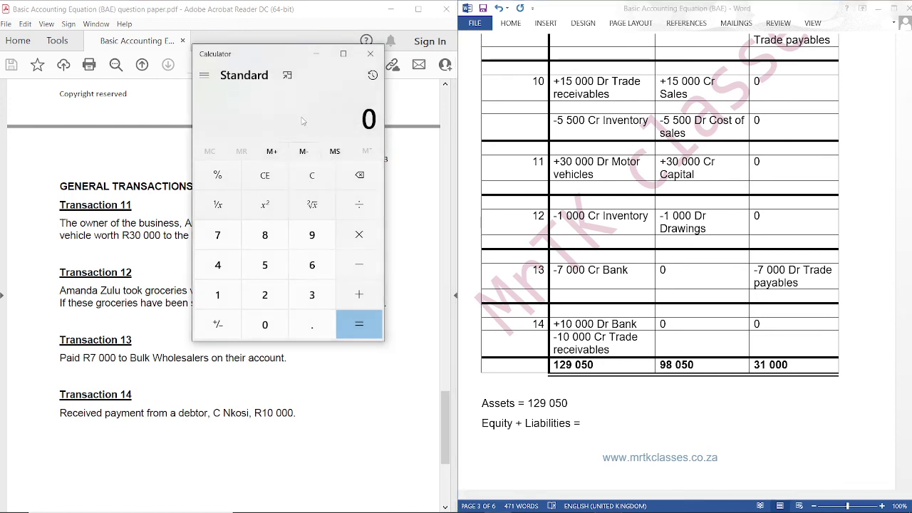
{"action": "type", "text": "98050 "}
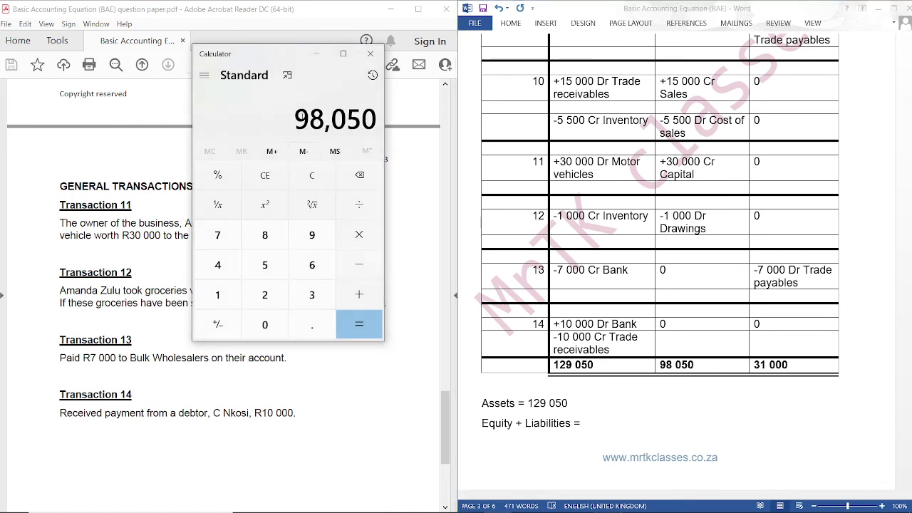
{"action": "type", "text": "+ 31,000"}
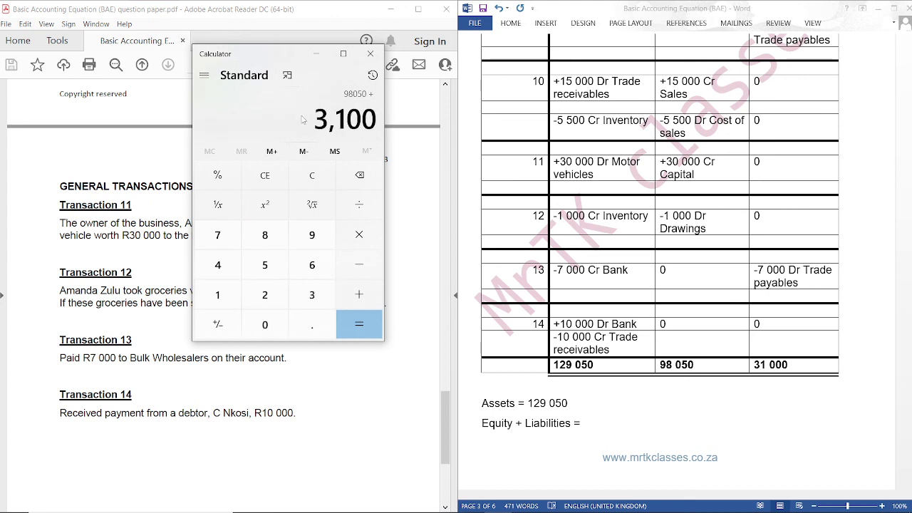
{"action": "key", "text": "Return"}
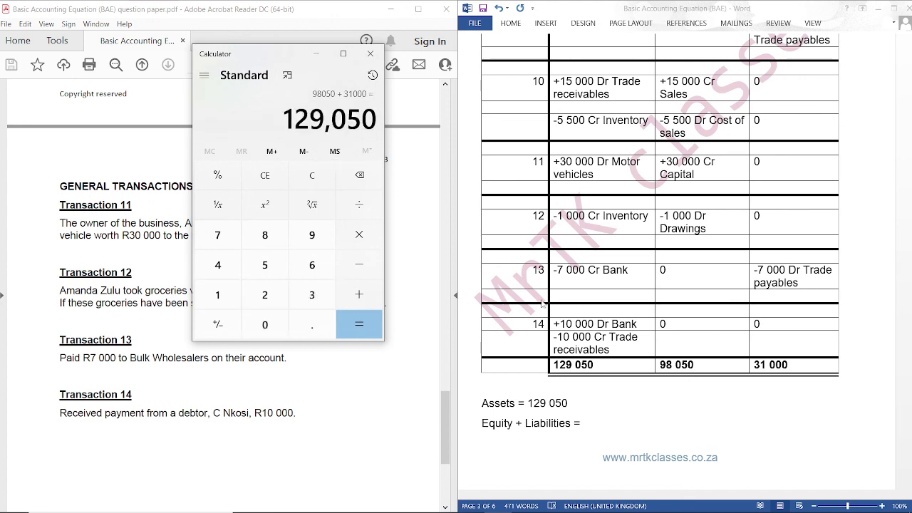
Switch to Word, complete the "Equity + Liabilities =" line with 129 050 and minimize the calculator
{"action": "left_click", "coordinate": [593, 424]}
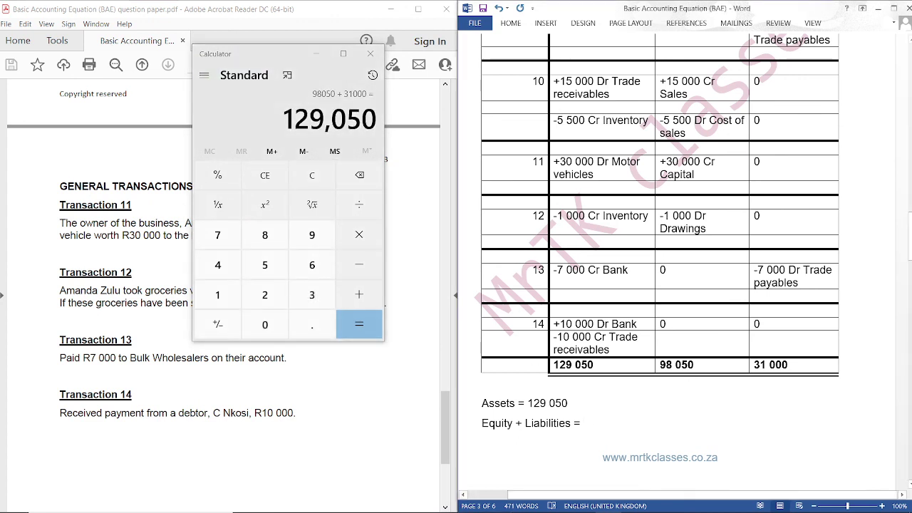
{"action": "type", "text": "129 050"}
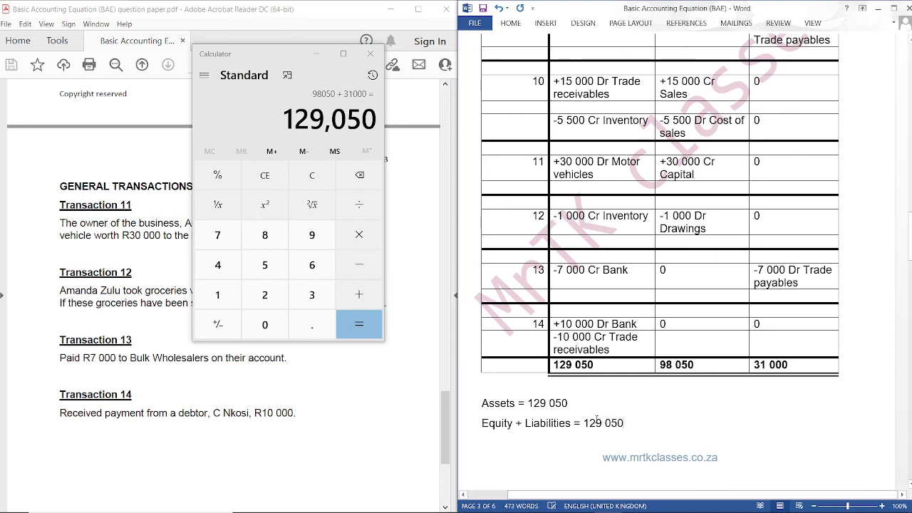
{"action": "left_click", "coordinate": [317, 53]}
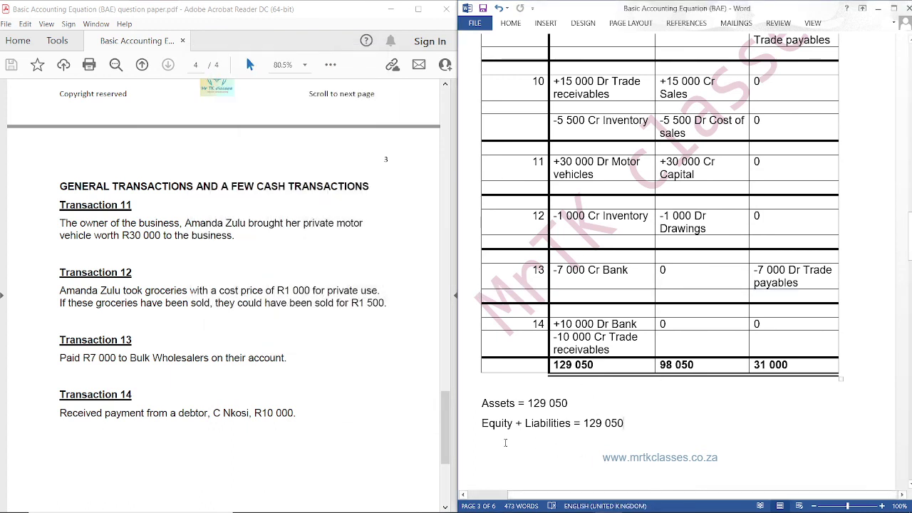